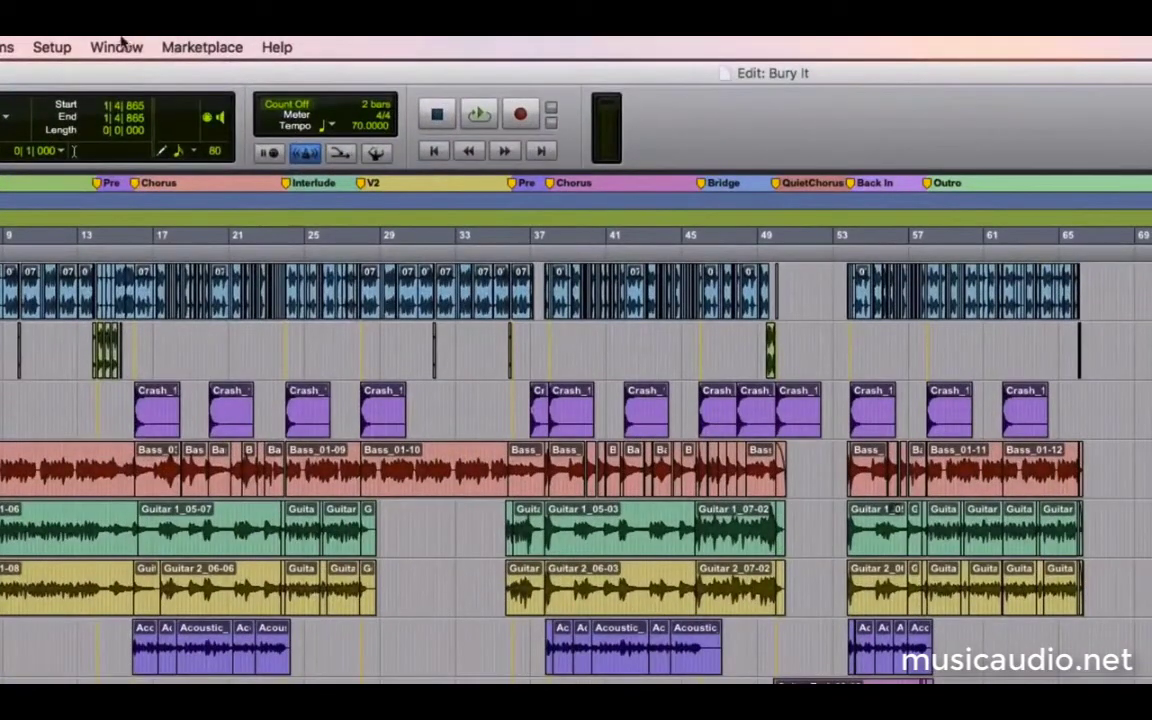
Step: Play the full song from about bar 15, shortly before the first chorus, and show its levels in the Mix window
click(291, 40)
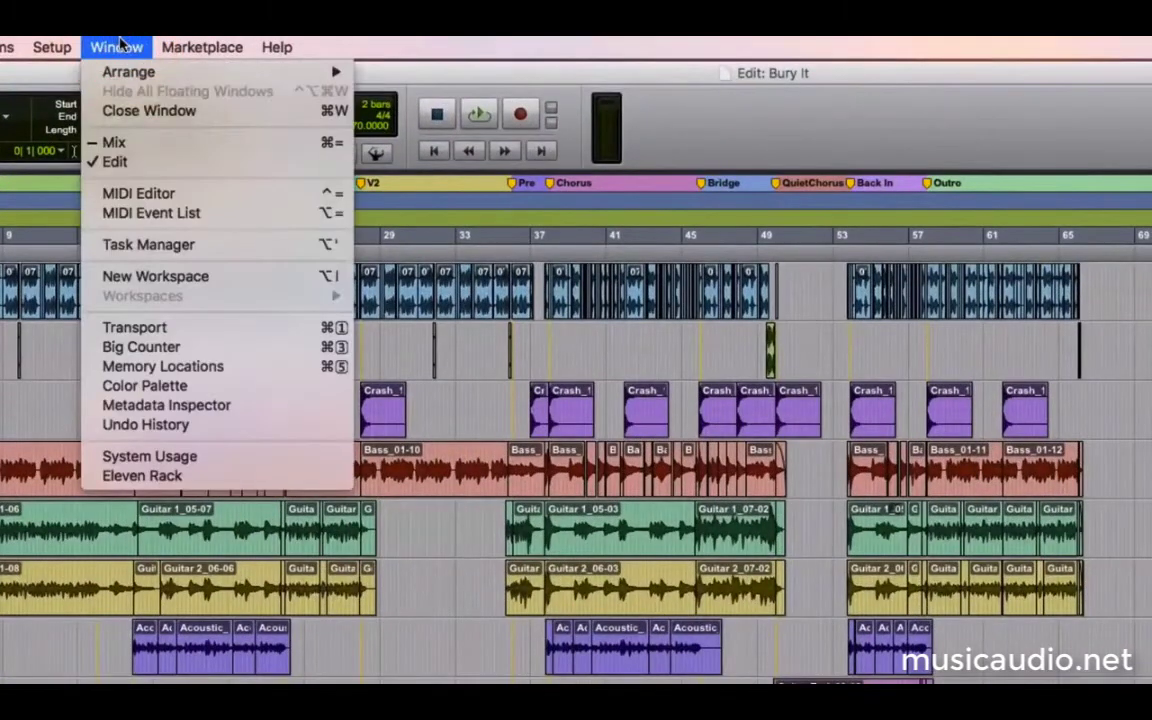
click(147, 142)
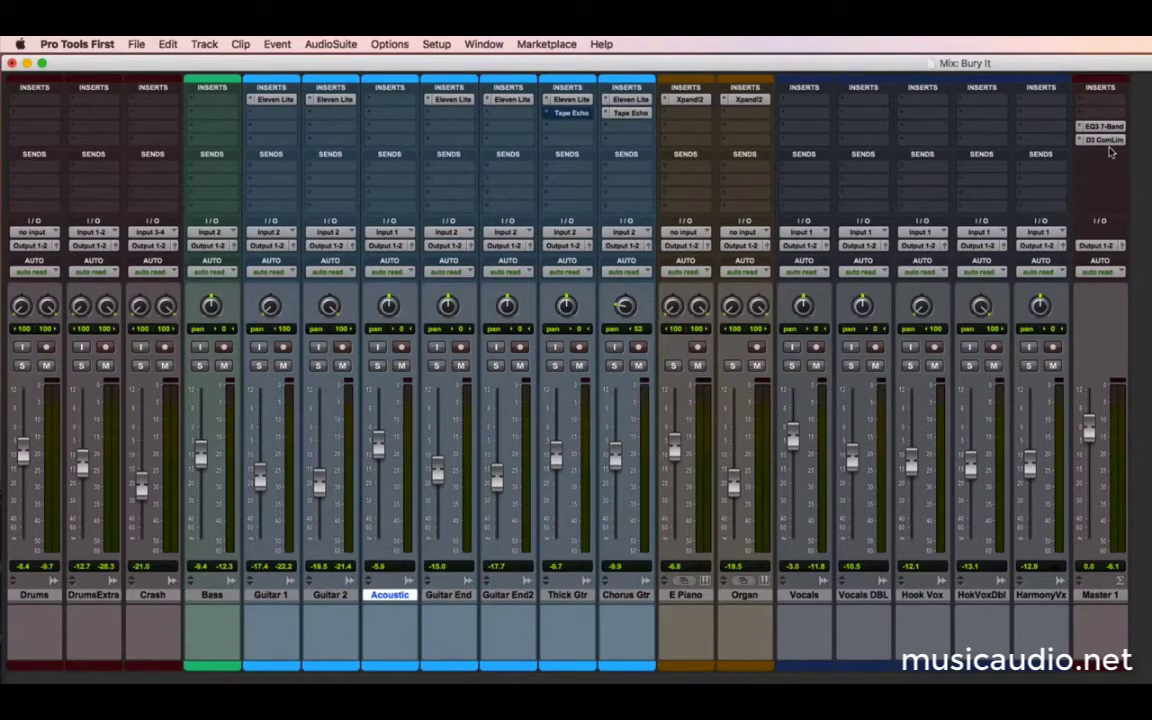
key(super+equal)
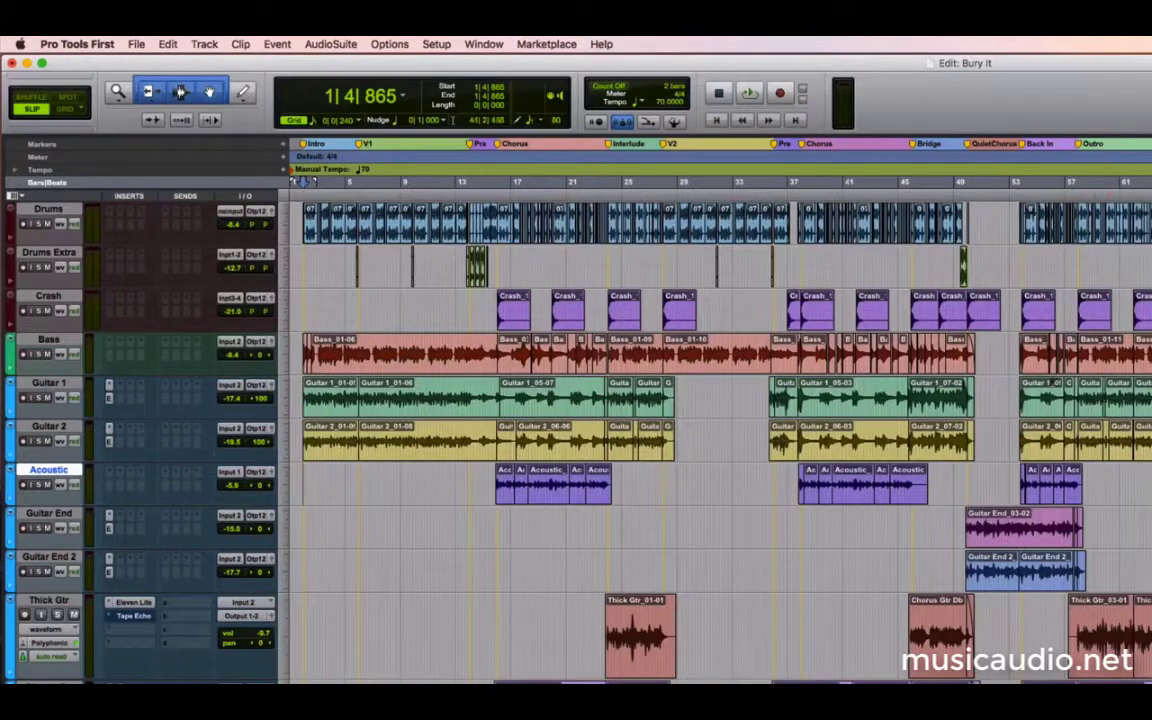
click(492, 630)
click(484, 626)
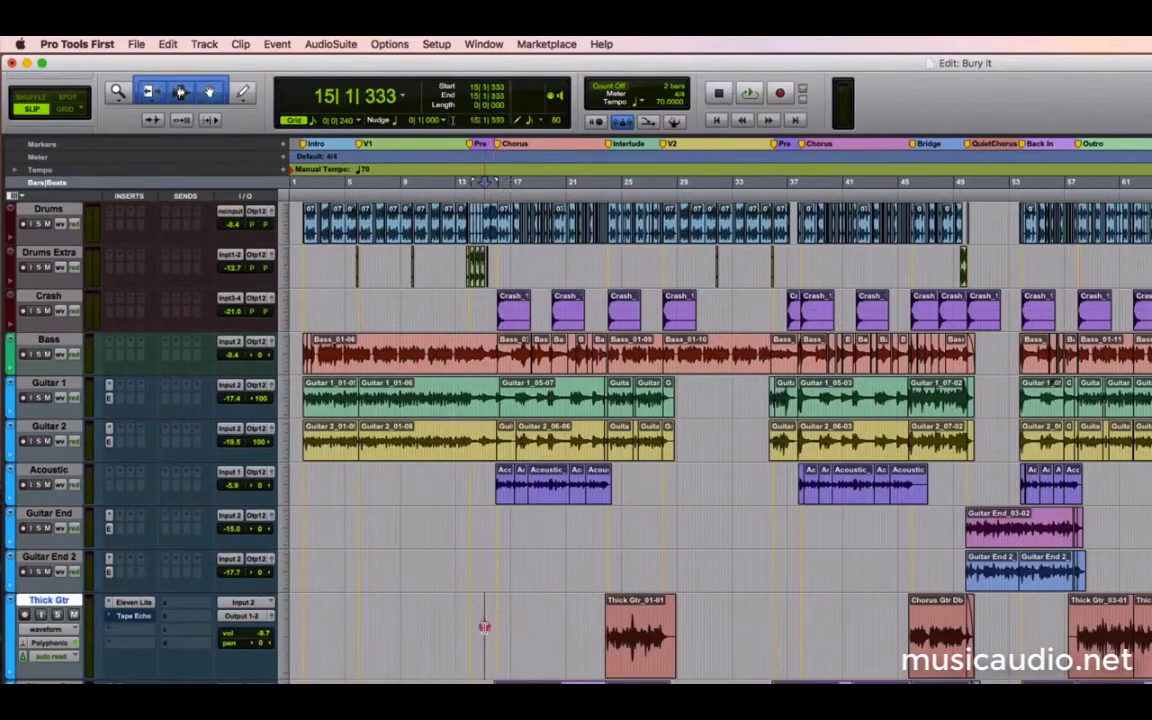
key(space)
key(super+equal)
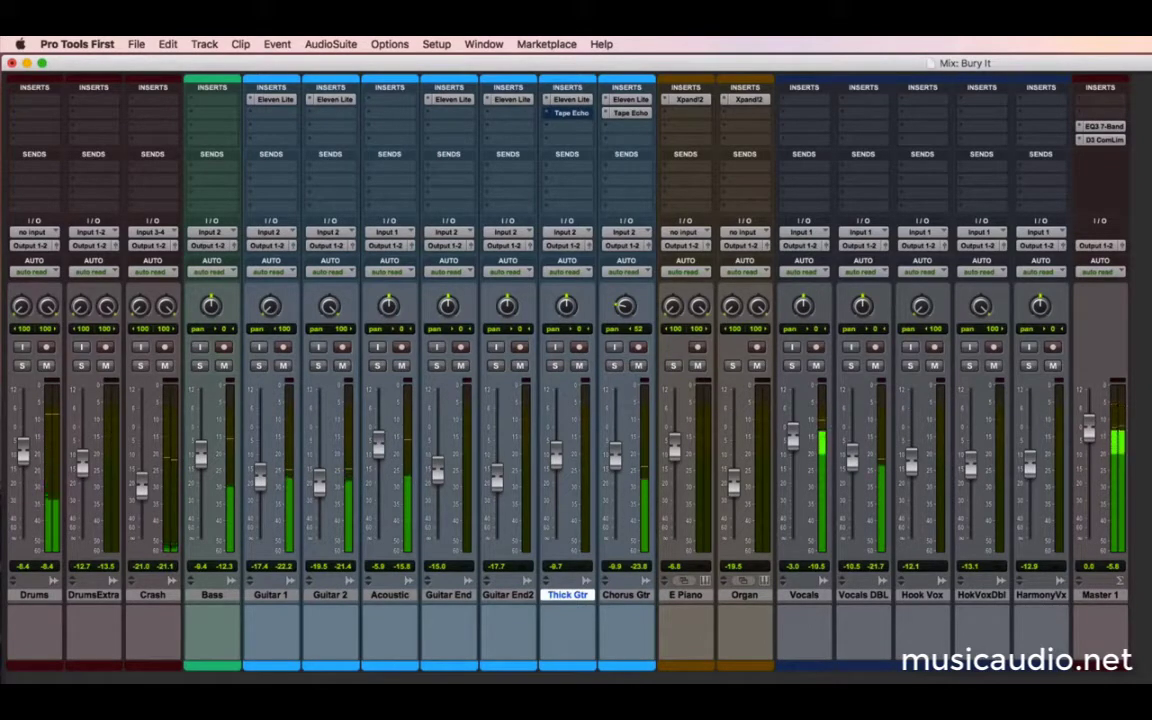
Step: Solo the Acoustic track and insert the EQ3 7-Band (mono) plug-in in its third insert slot
click(378, 366)
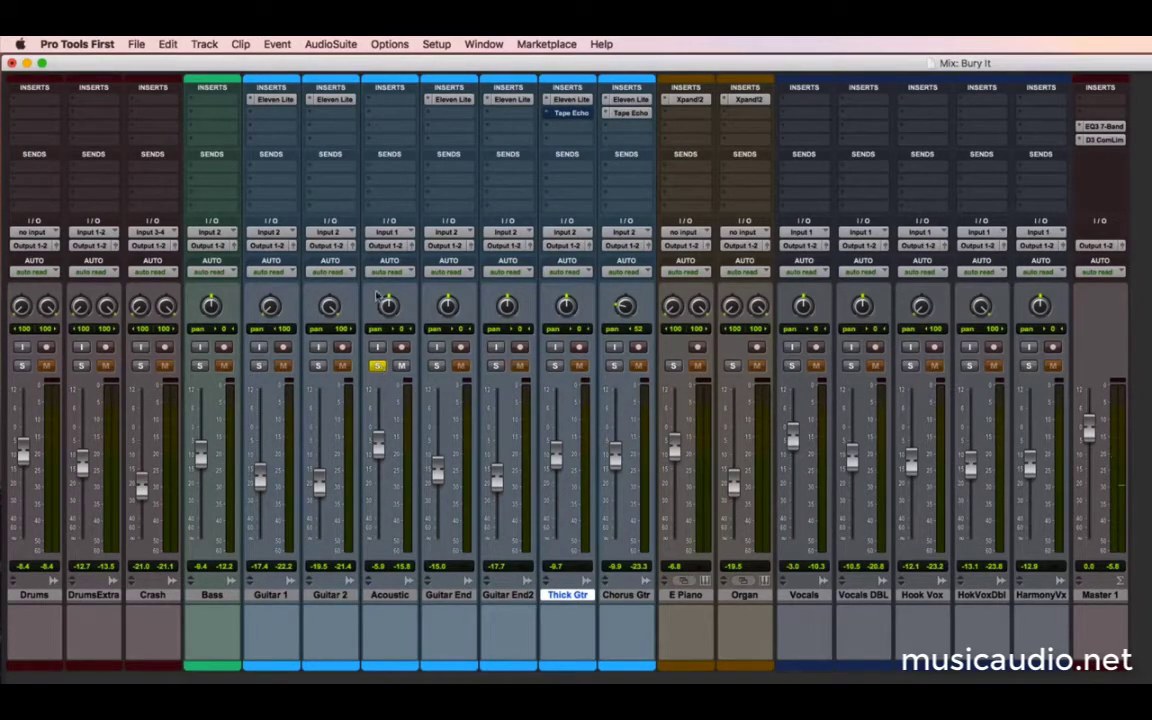
click(392, 131)
mouse_move(410, 155)
mouse_move(520, 160)
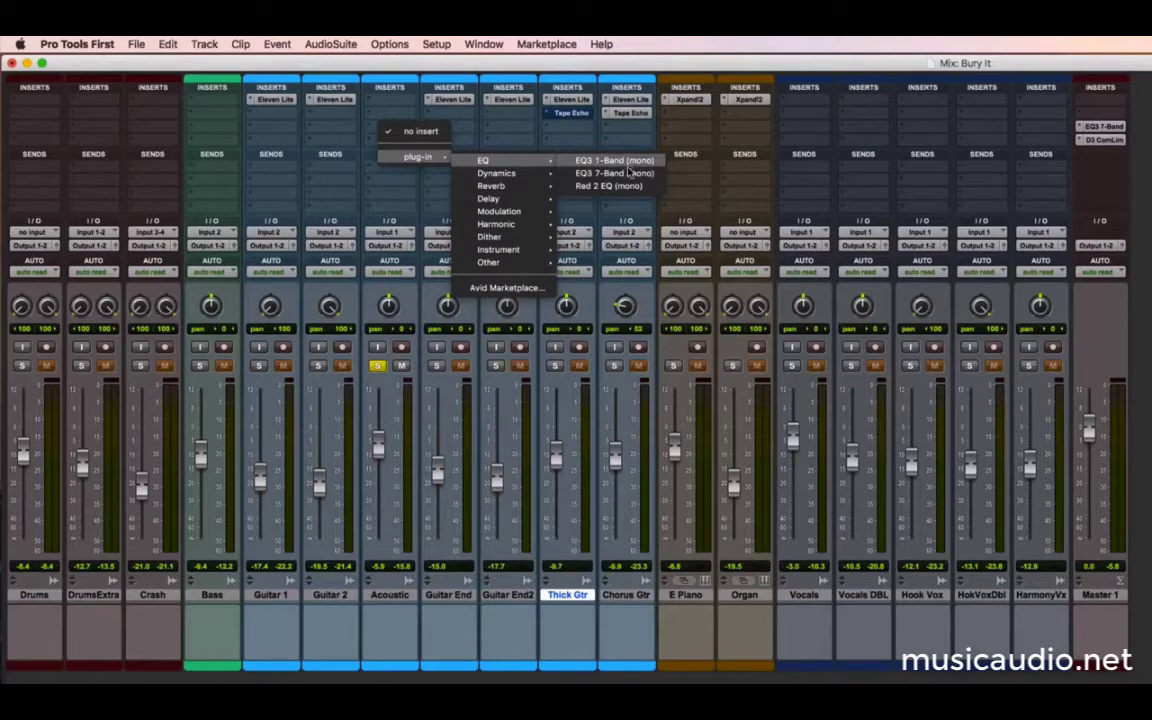
click(629, 175)
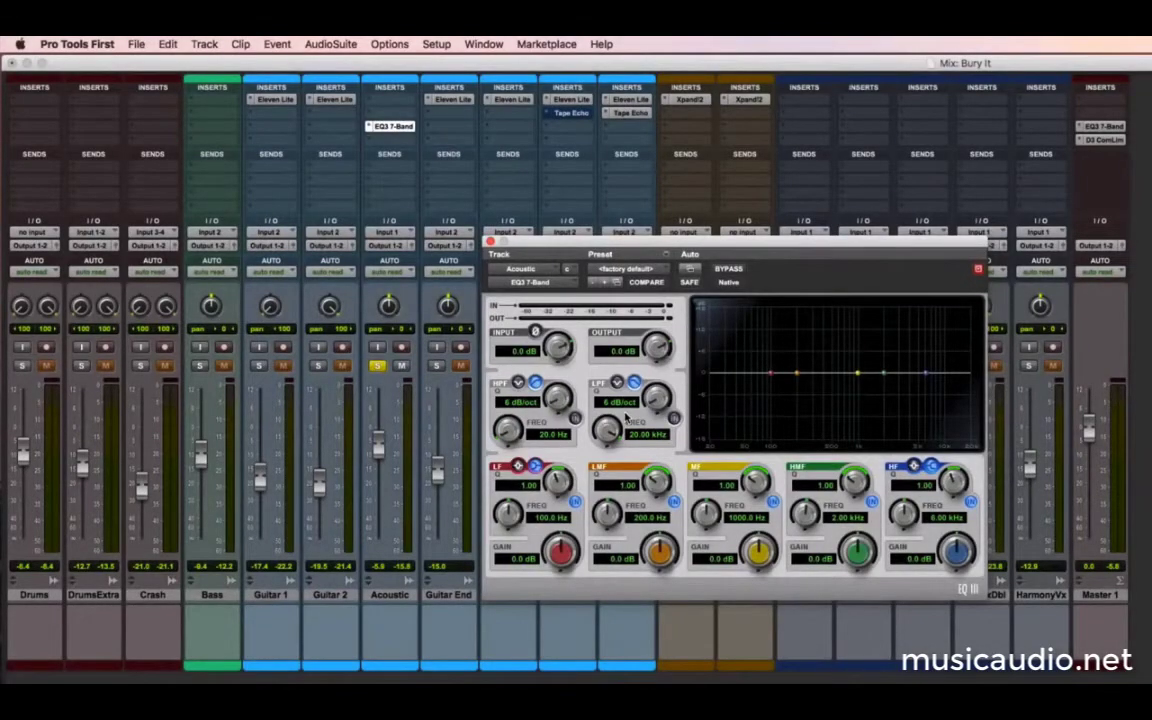
Step: Insert an EQ3 1-Band (mono) below the EQ3 7-Band on the Acoustic track, view it, and remove it
click(382, 141)
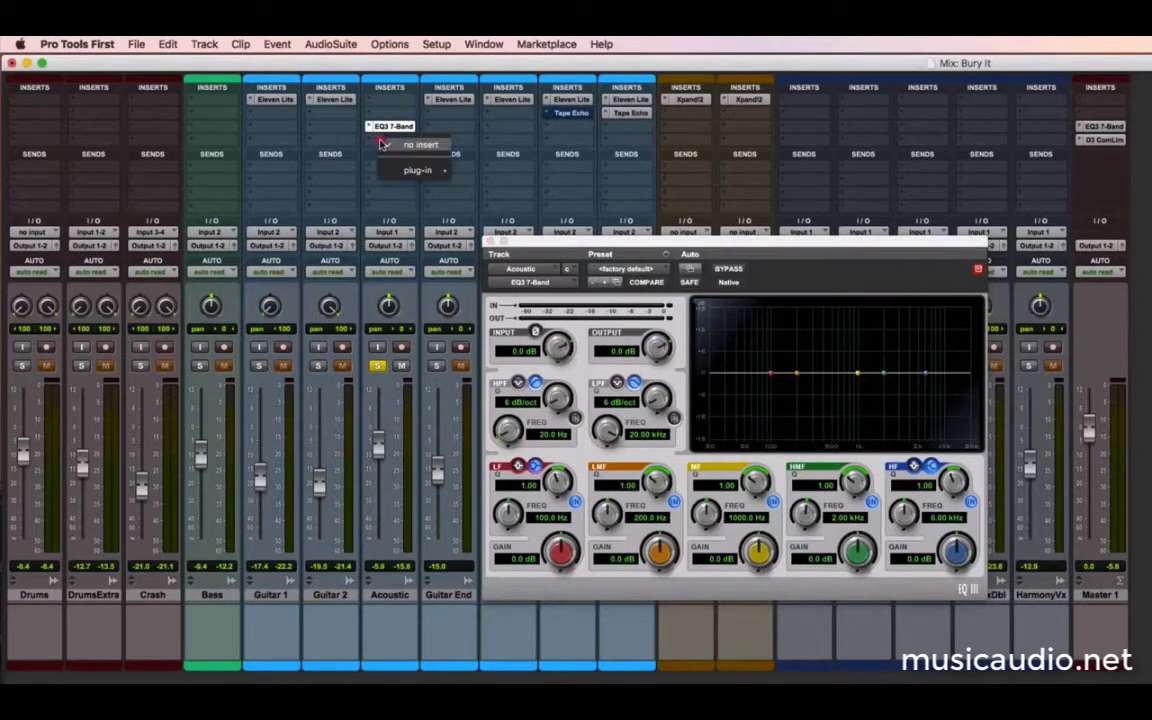
mouse_move(483, 174)
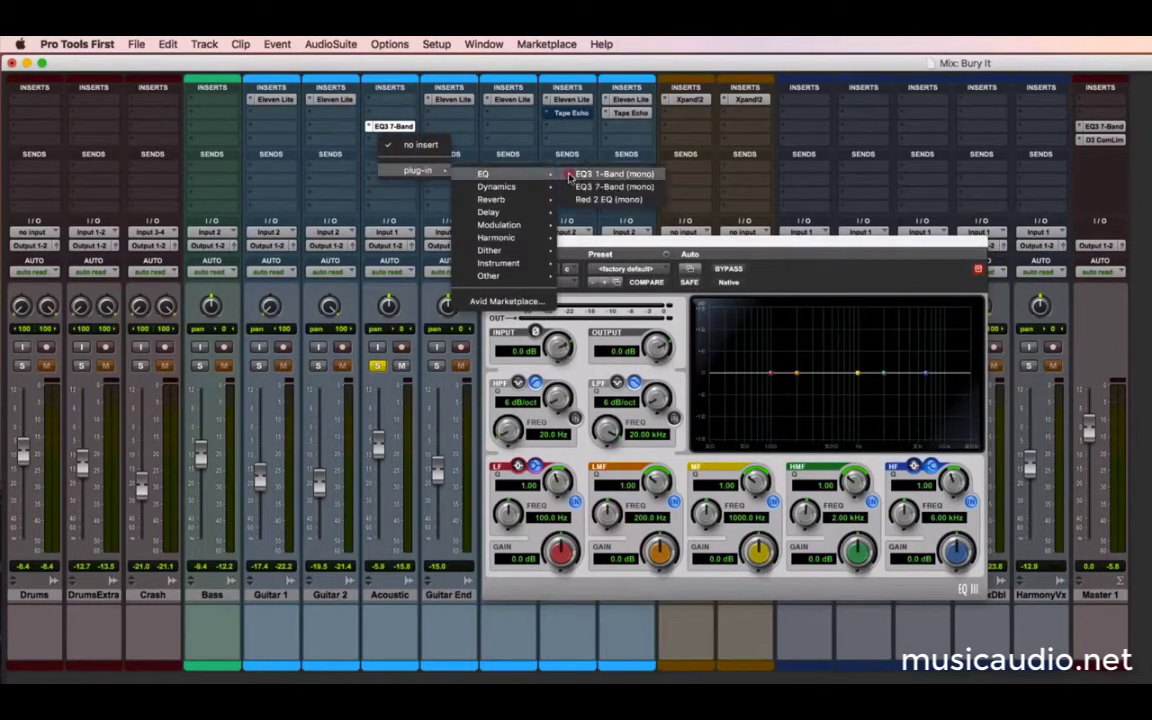
click(569, 174)
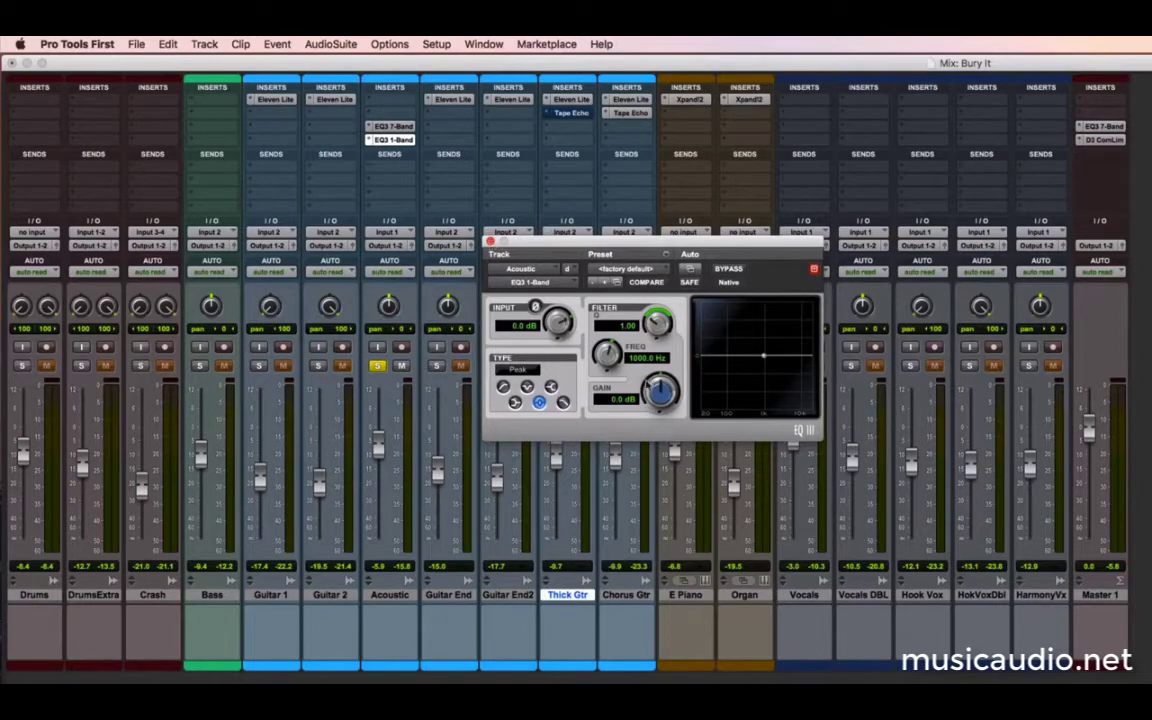
click(489, 242)
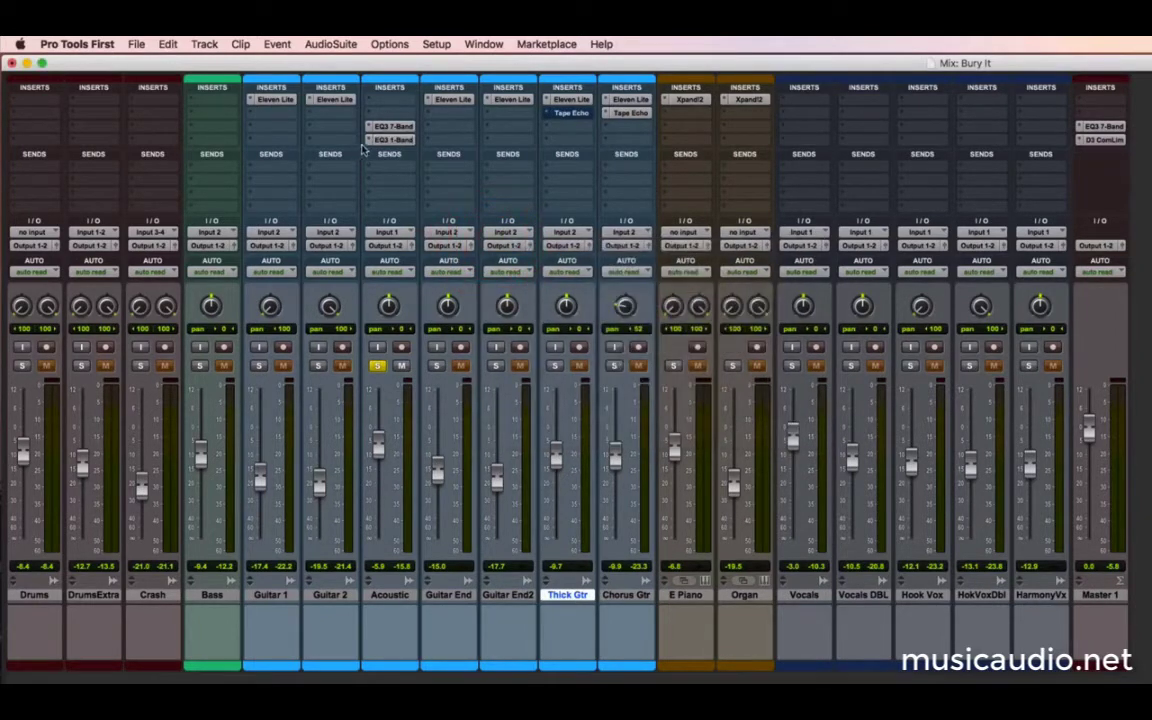
click(375, 140)
Step: Reopen the Acoustic track's EQ3 7-Band and listen to the soloed track from just before the first chorus
click(393, 128)
click(393, 128)
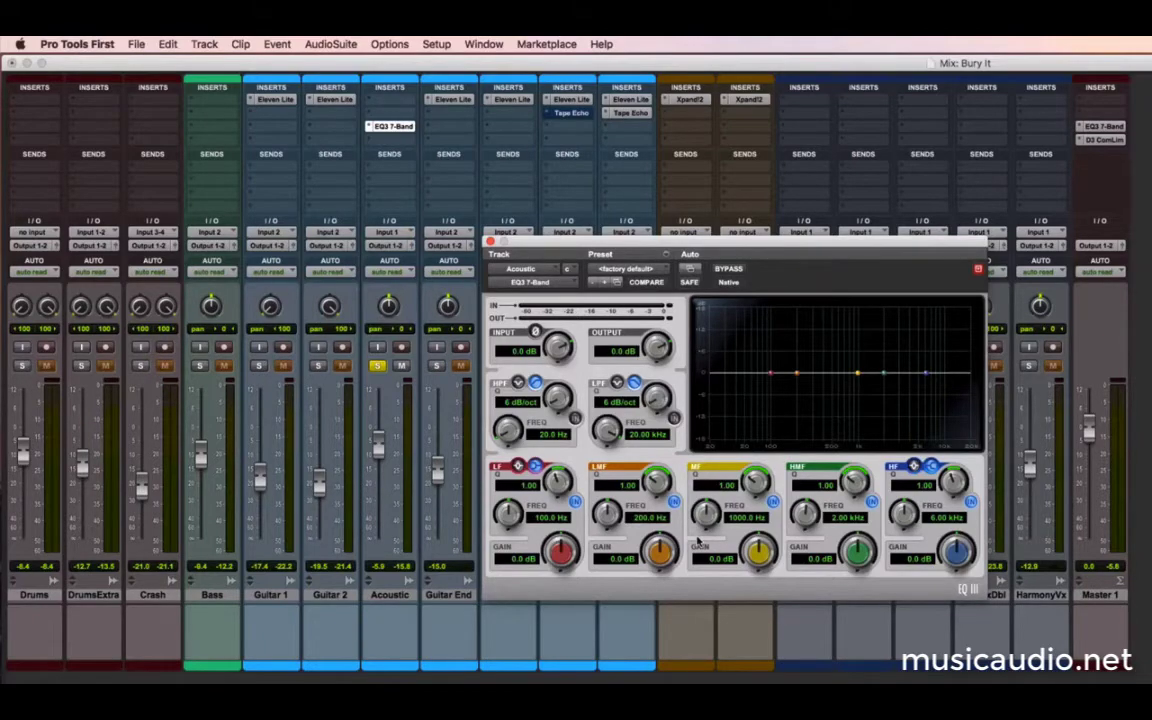
key(super+equal)
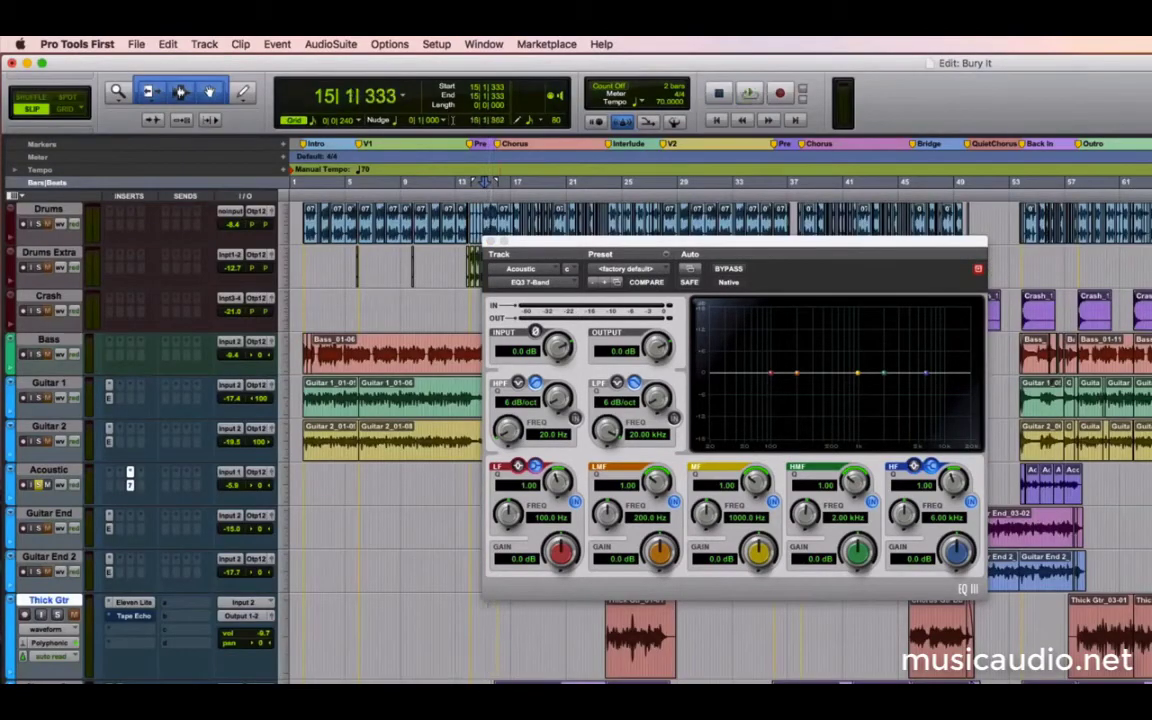
key(space)
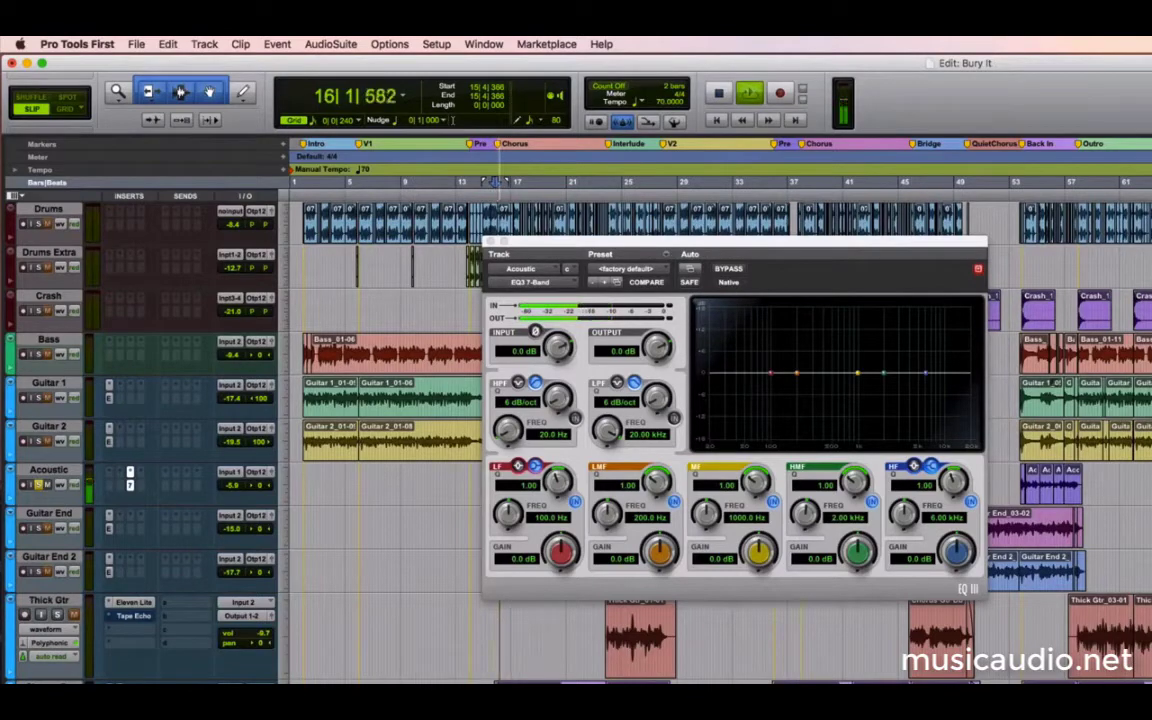
key(super+equal)
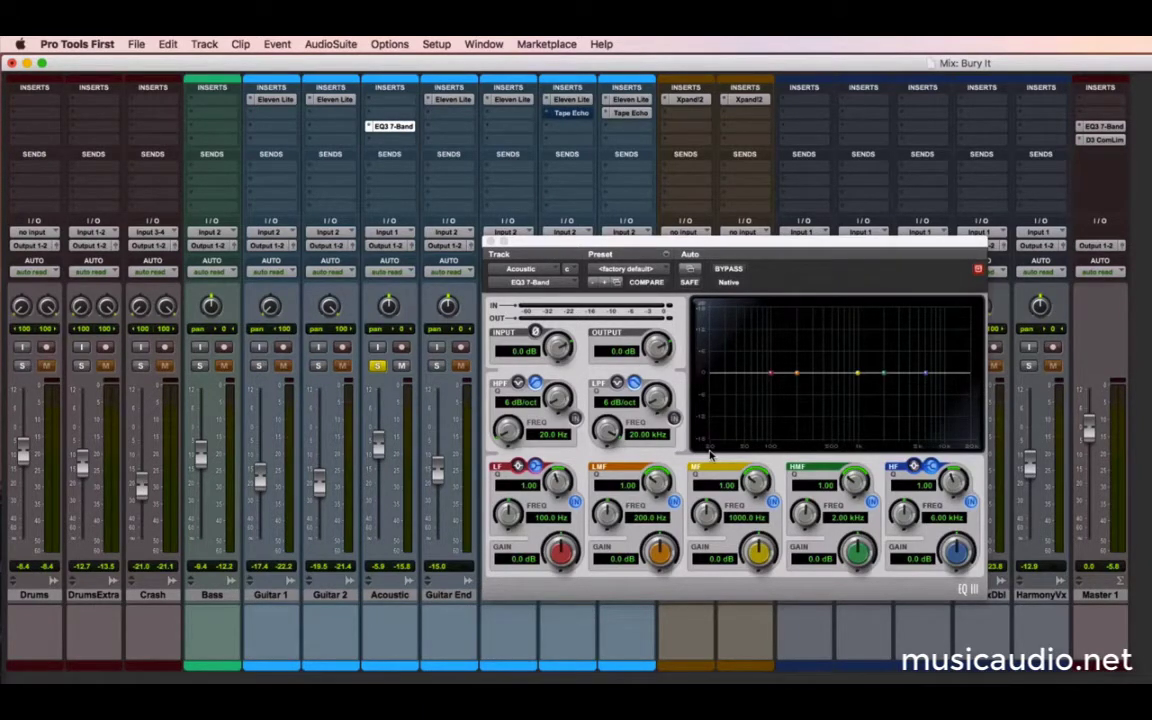
Step: Unsolo the Acoustic track, try a louder fader level, and return the fader to -5.9 dB
click(377, 366)
click(377, 366)
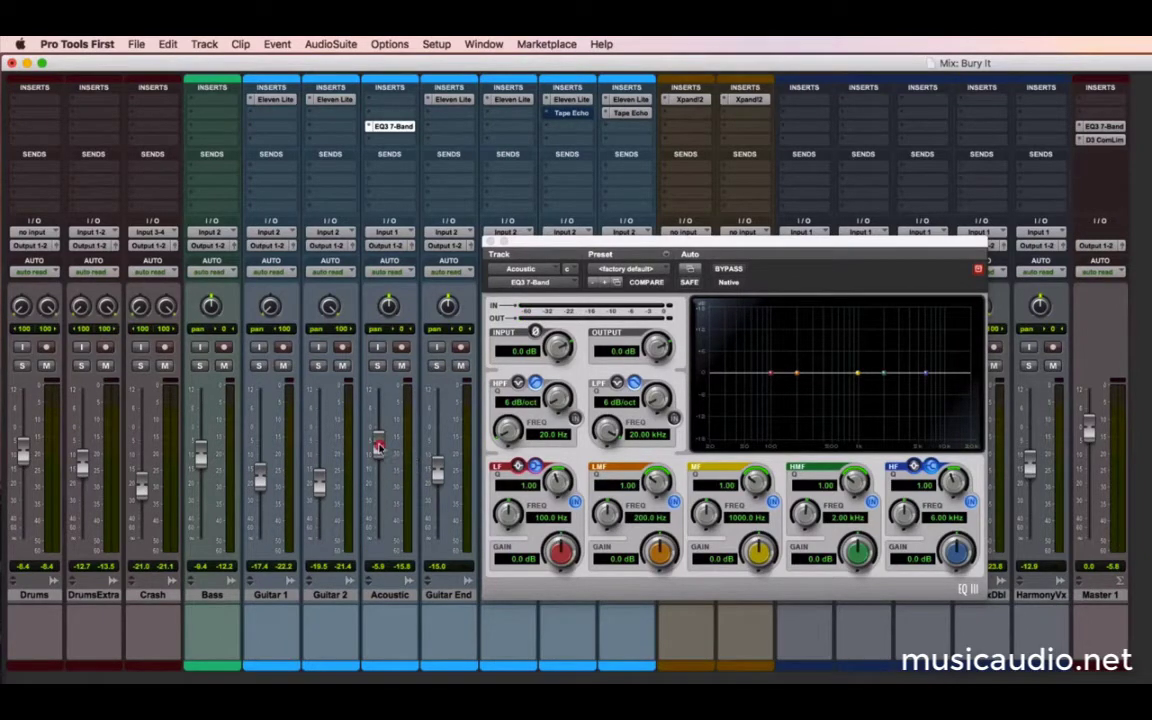
drag(378, 447, 378, 429)
drag(378, 430, 379, 450)
drag(378, 450, 378, 449)
Step: Enable the EQ's high-pass filter, solo the Acoustic track, and set the filter frequency to about 124.4 Hz
click(575, 418)
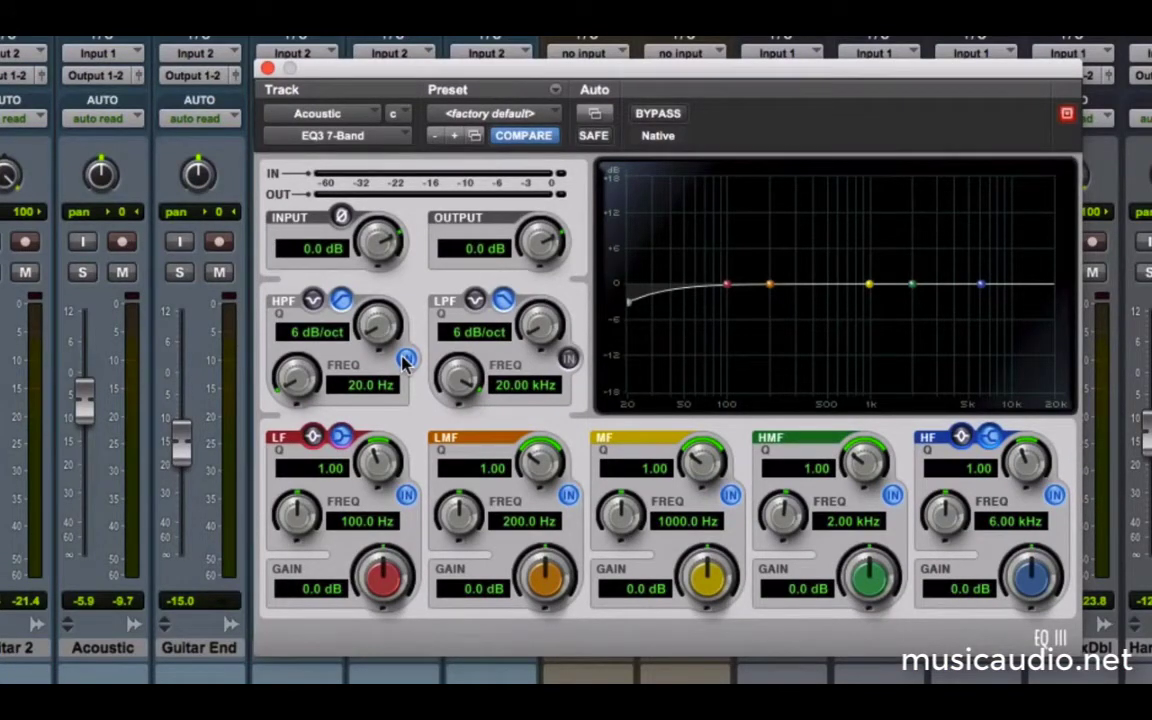
click(82, 271)
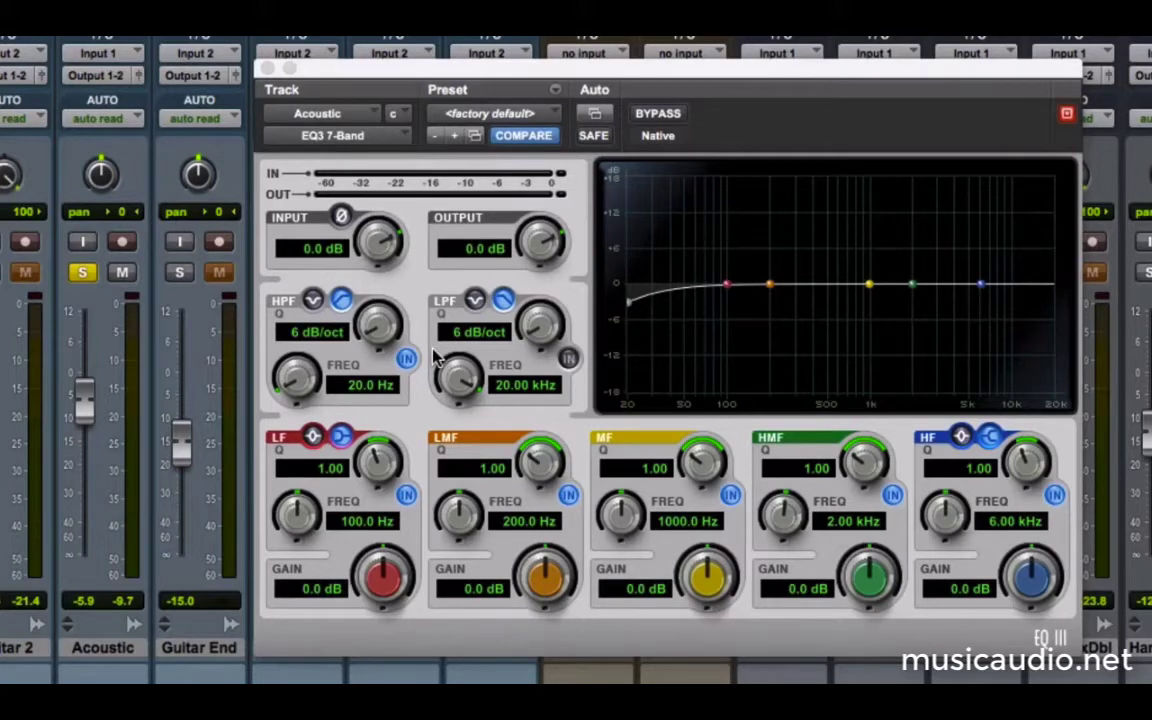
click(300, 382)
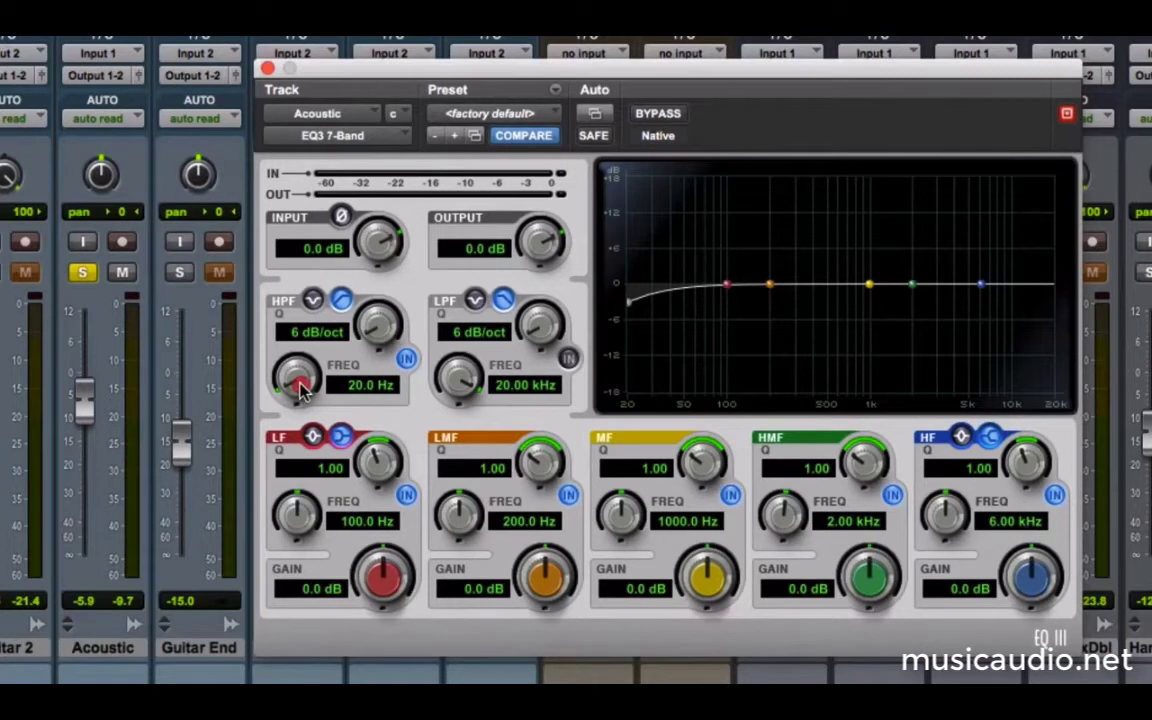
drag(303, 390, 263, 256)
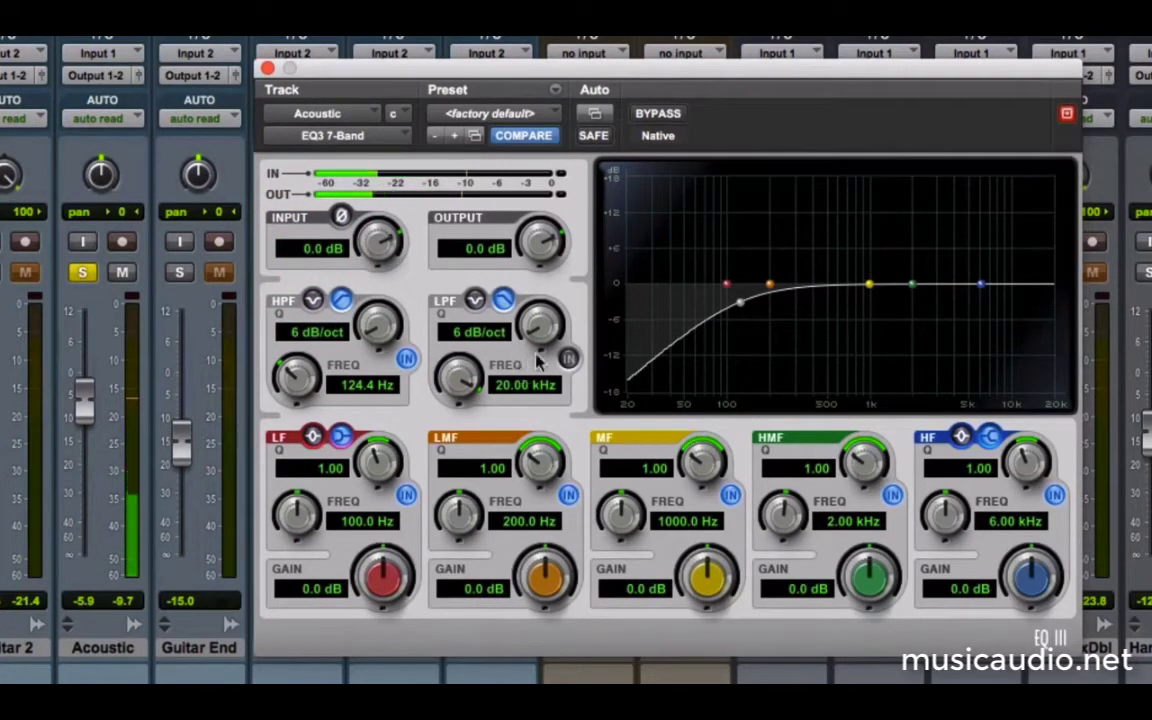
Step: Raise the high-pass frequency to about 146.6 Hz, comparing the EQ against bypass before and after the change
click(658, 113)
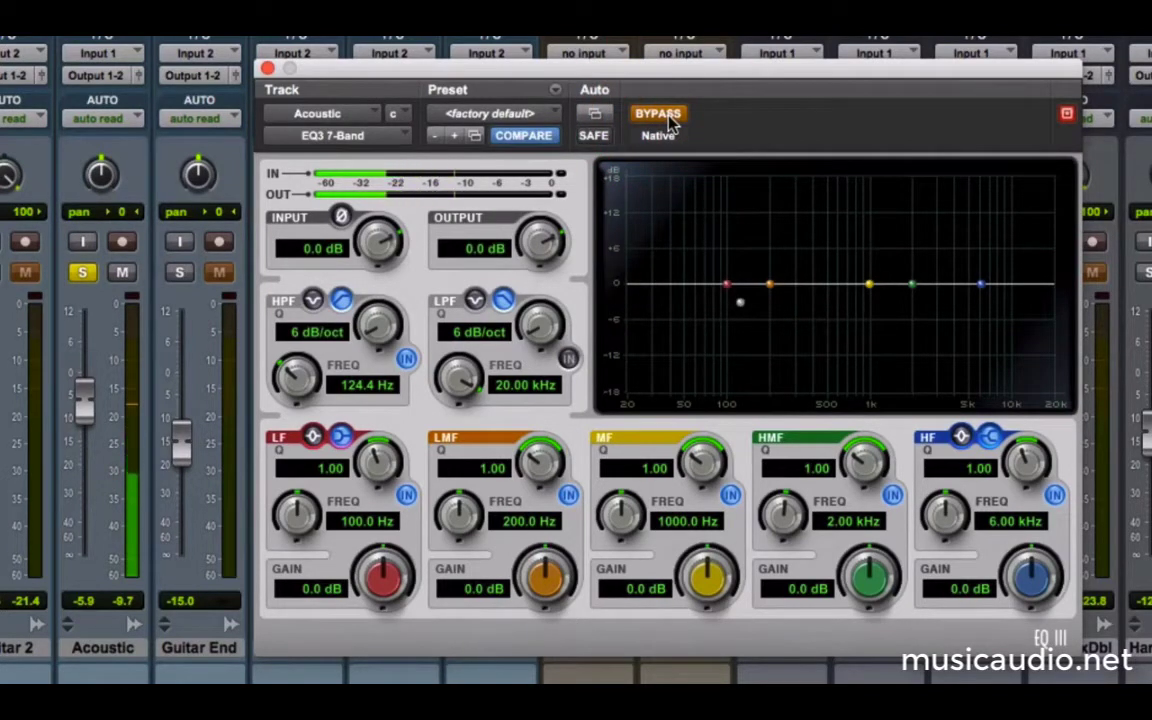
click(668, 118)
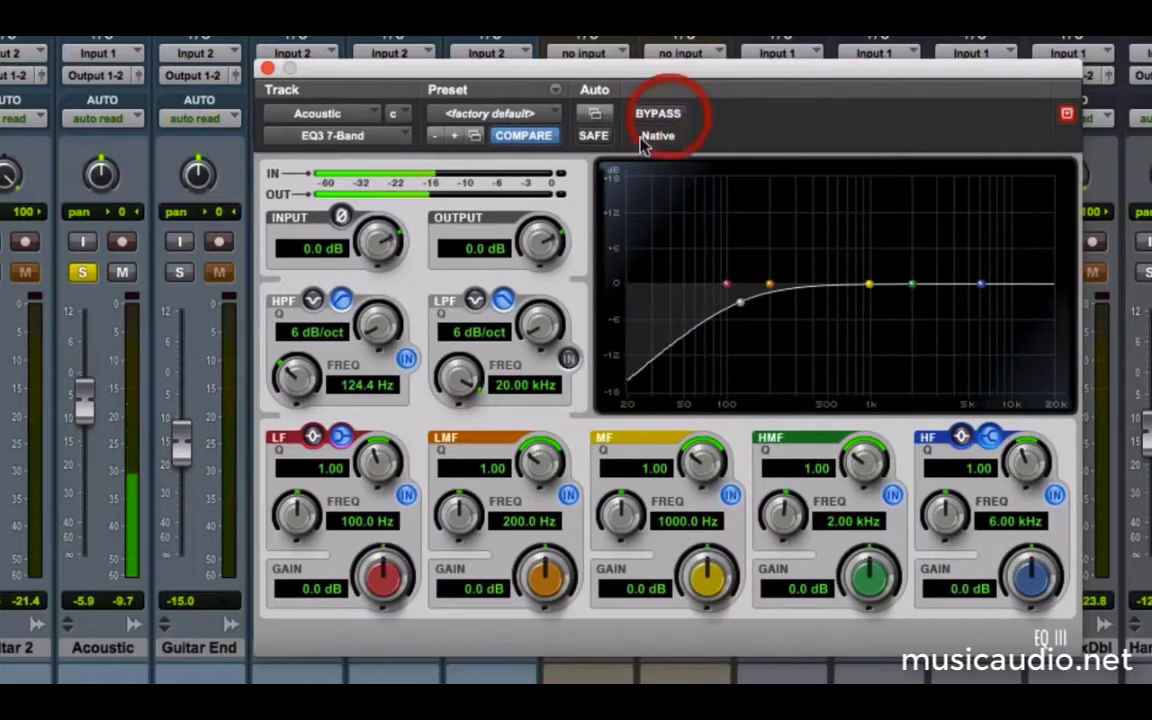
drag(293, 378, 292, 371)
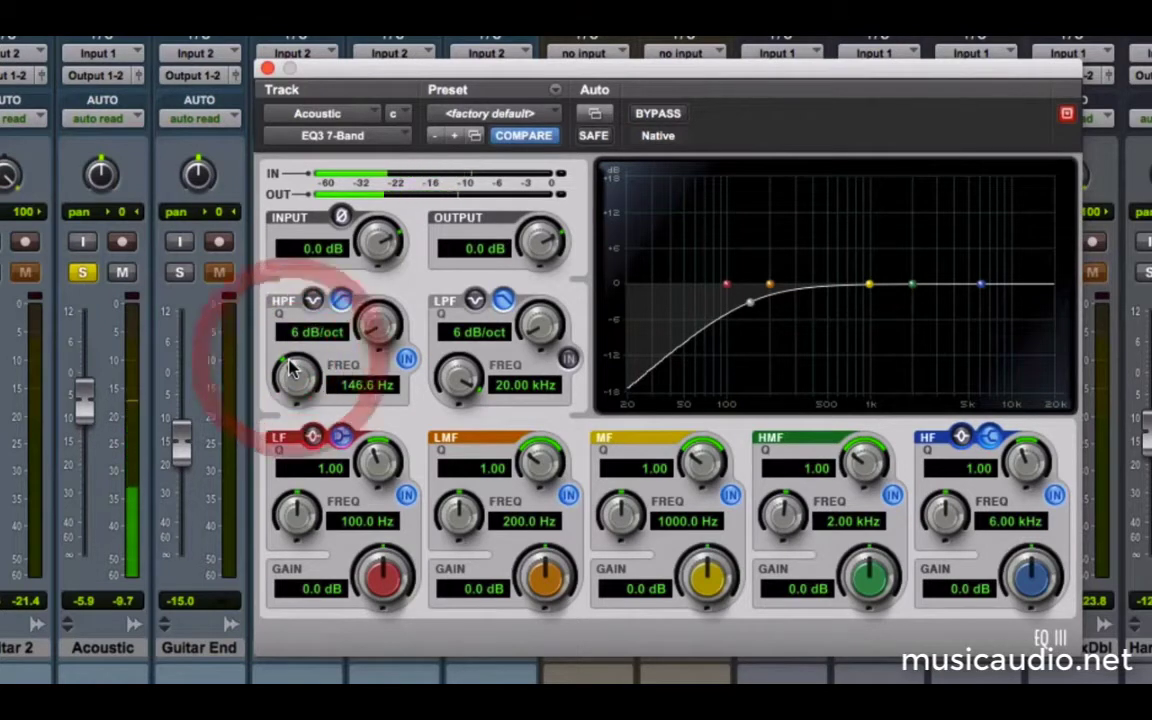
click(645, 115)
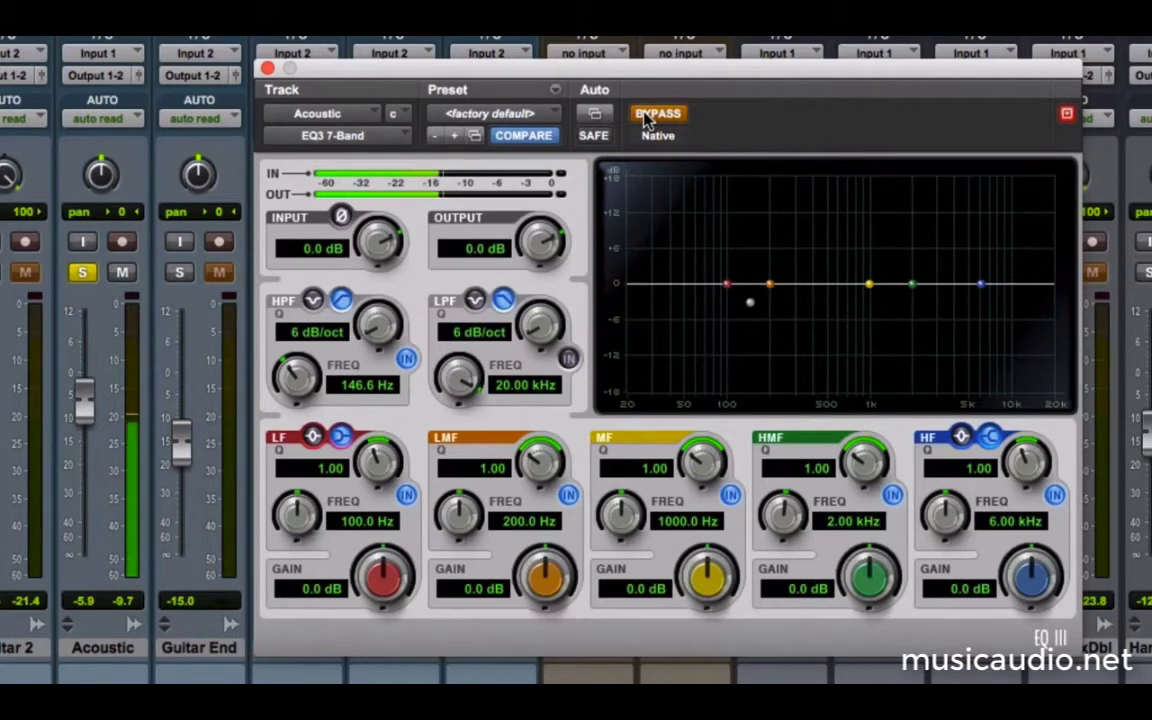
click(645, 115)
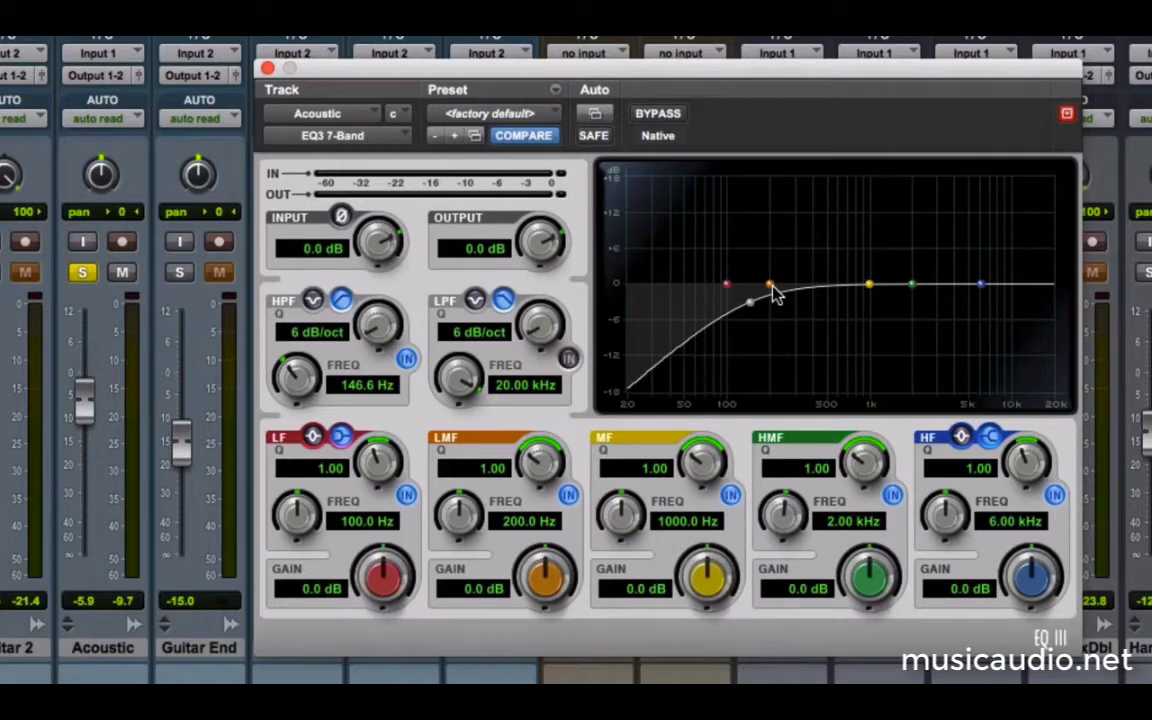
Step: Sweep the LMF band with a narrow boost, and set it to a -3.7 dB cut at 258.9 Hz with a Q of 2.66
drag(772, 286, 769, 212)
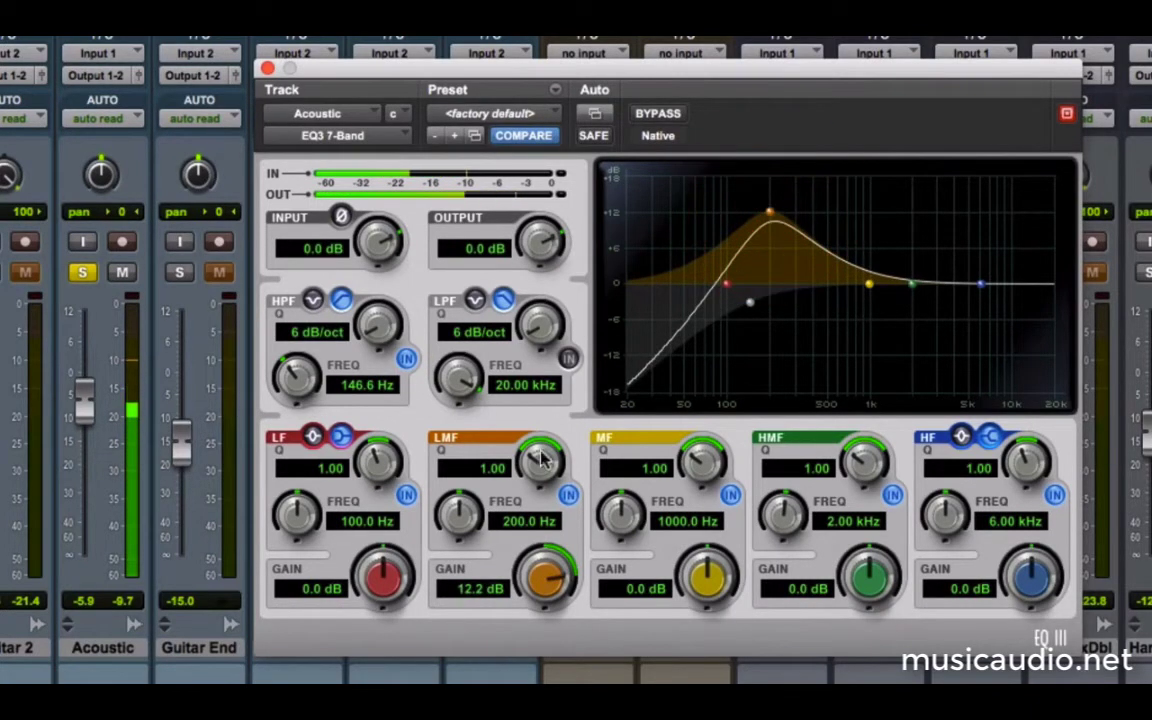
drag(540, 458, 540, 375)
mouse_move(771, 219)
mouse_down()
mouse_move(820, 205)
mouse_move(785, 200)
mouse_up()
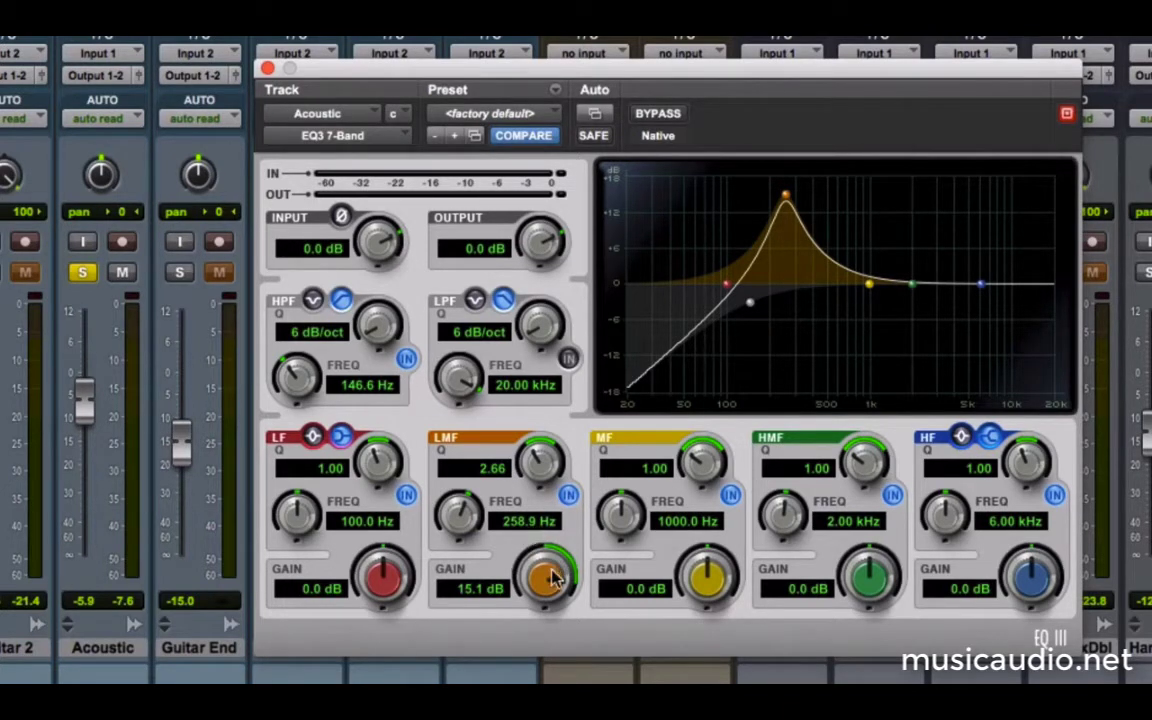
drag(553, 578, 545, 707)
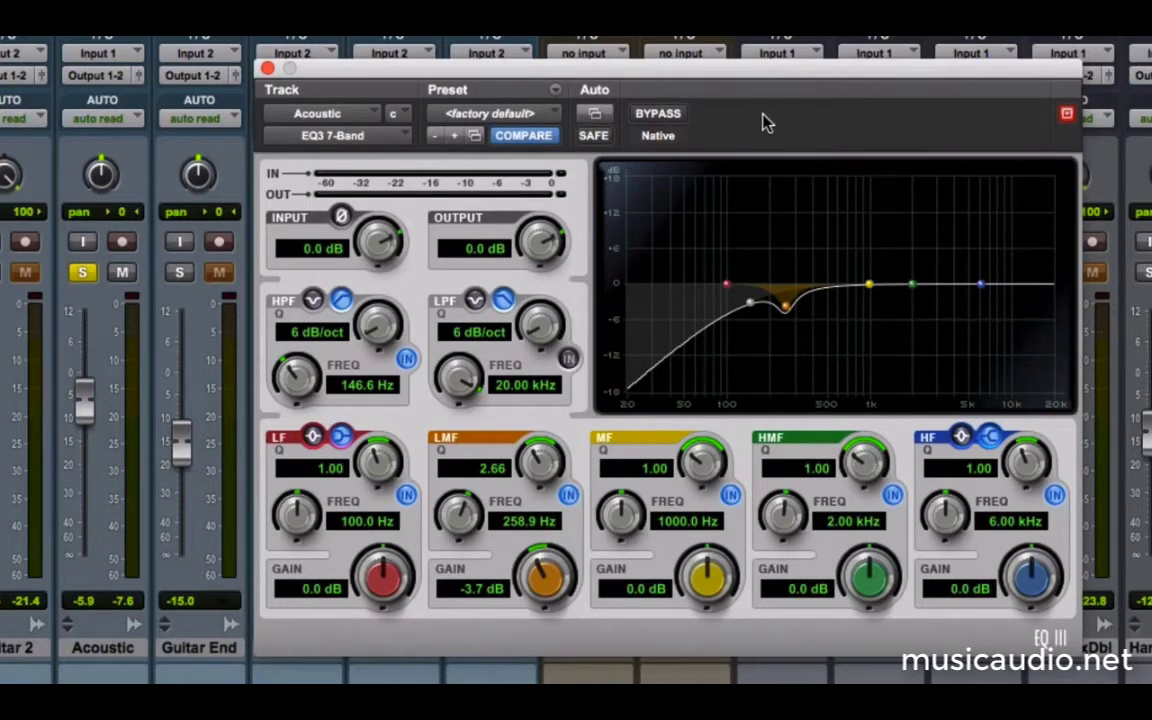
Step: Play the soloed Acoustic track and compare its sound with the EQ bypassed and active
key(space)
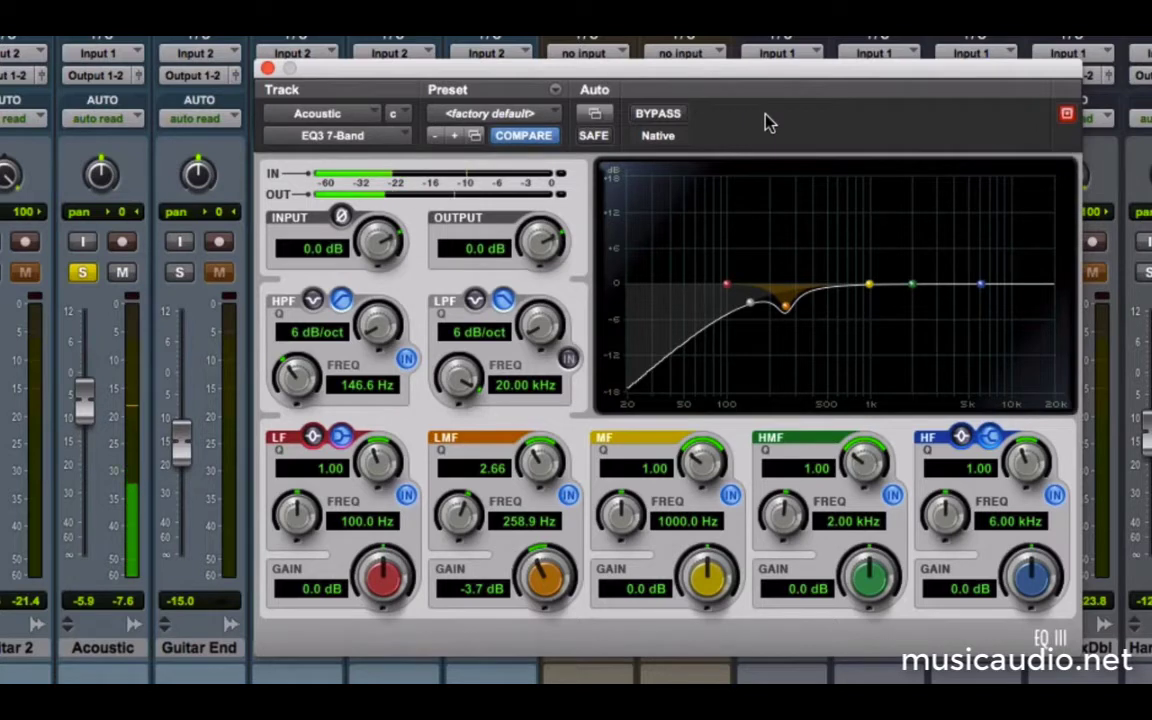
click(668, 114)
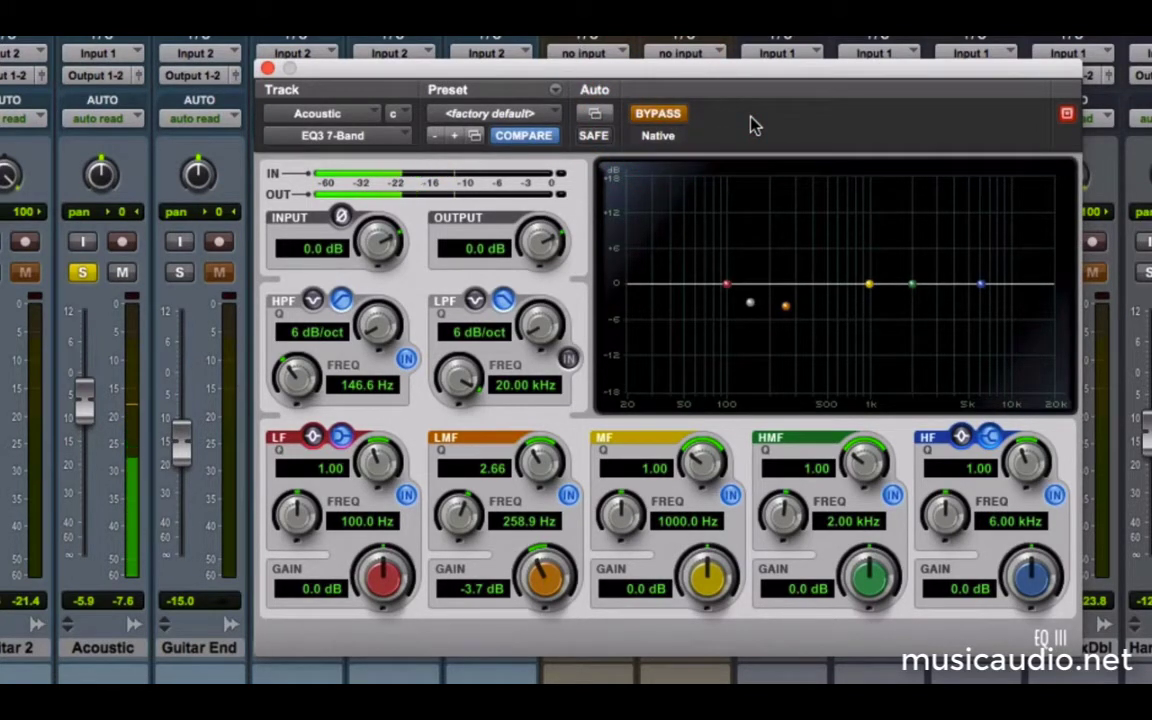
click(668, 114)
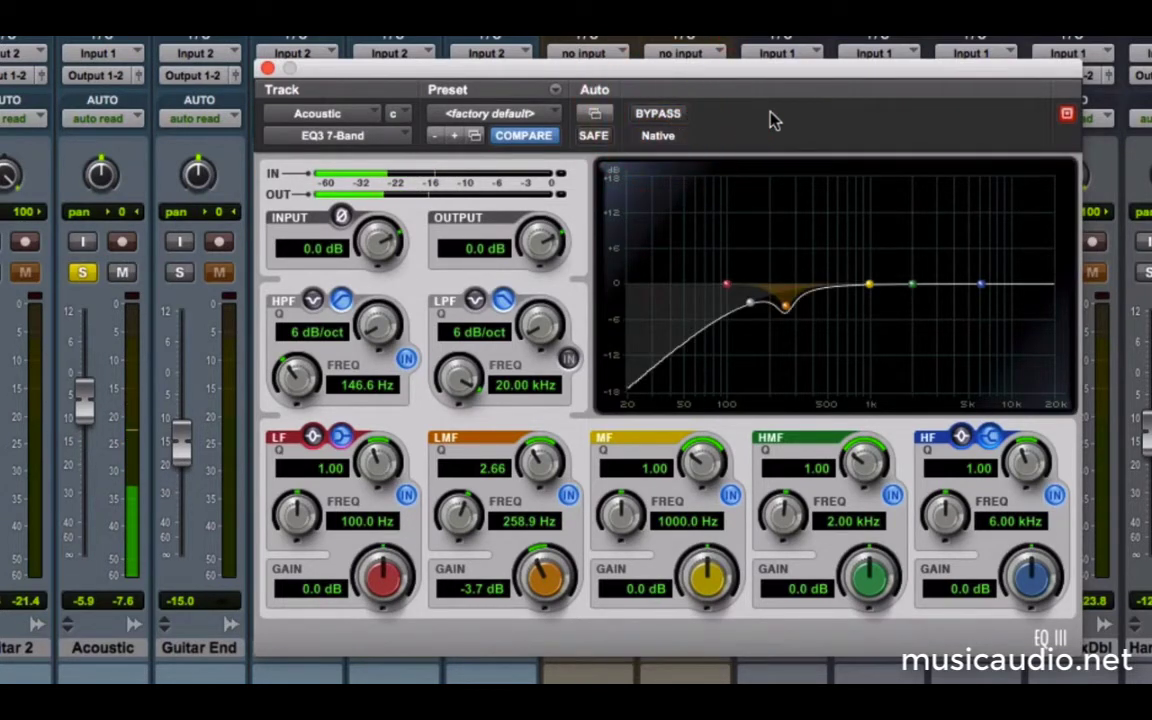
click(657, 114)
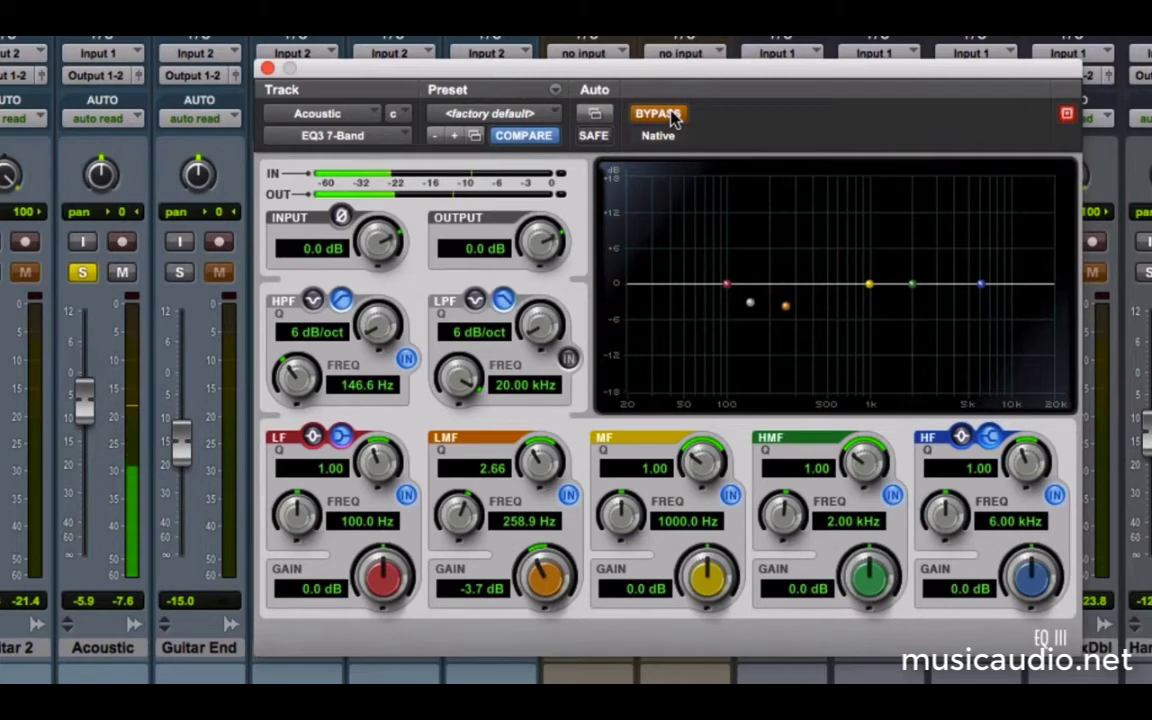
click(674, 116)
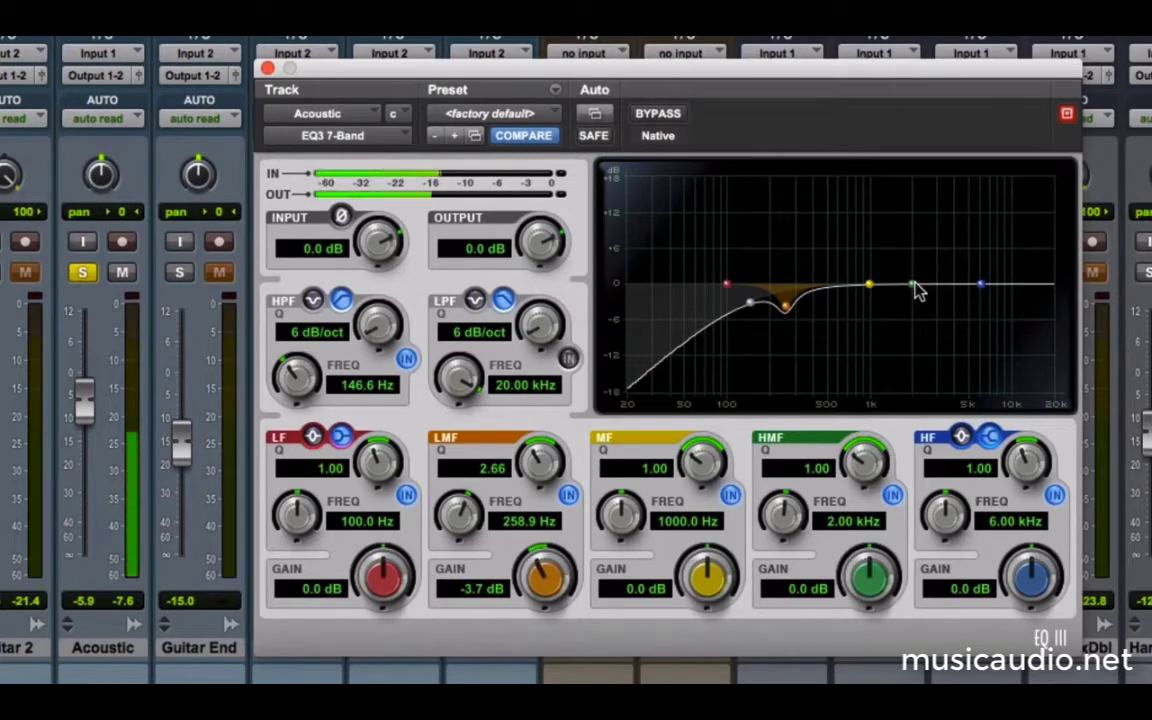
Step: Sweep the HMF band with a strong boost, set it to 3.1 dB at 4.79 kHz, and raise the EQ output to 1.4 dB
drag(915, 288, 967, 226)
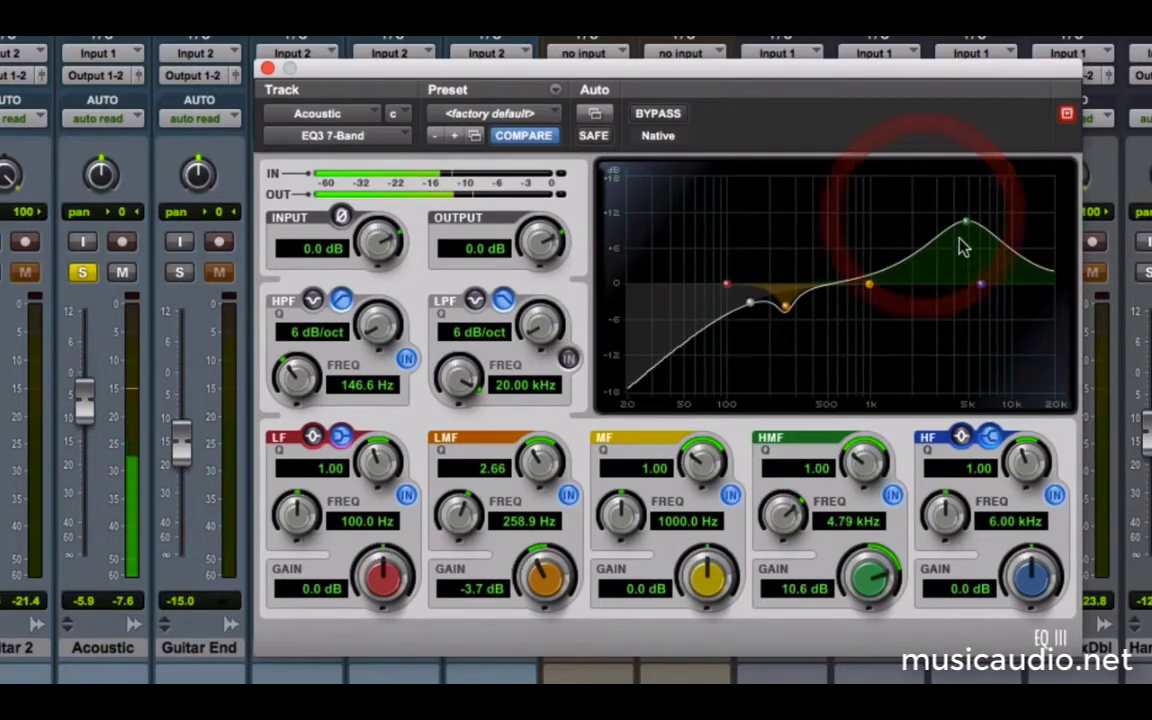
click(865, 585)
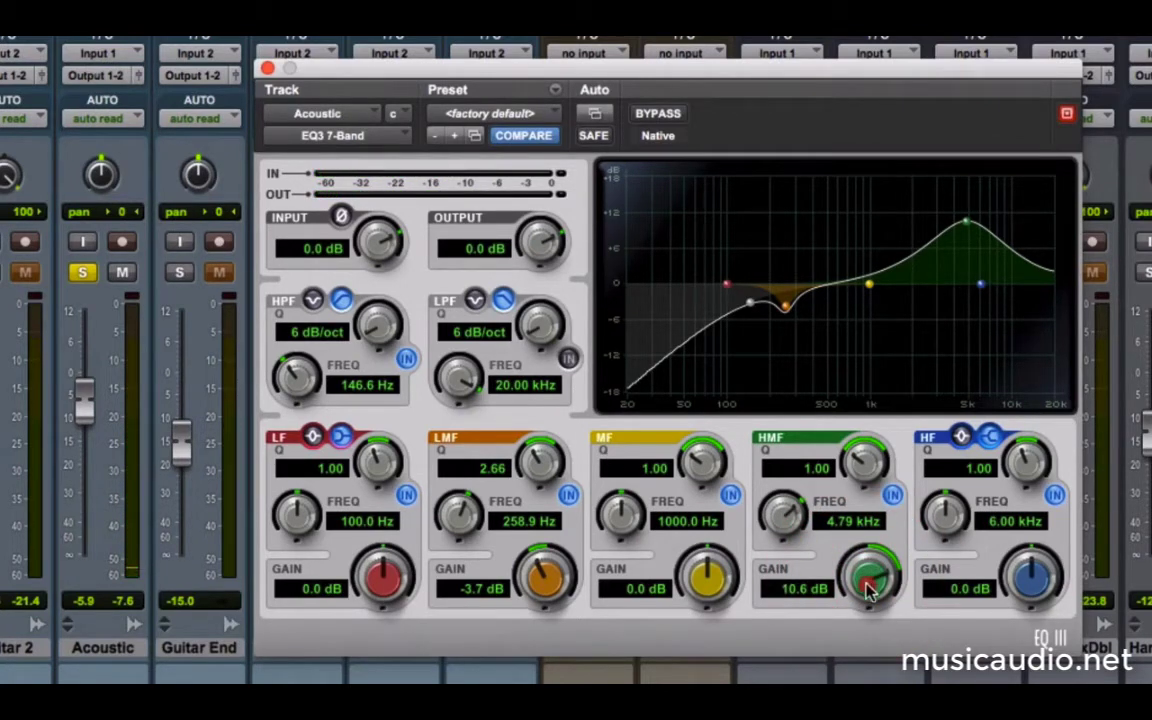
drag(866, 581, 860, 656)
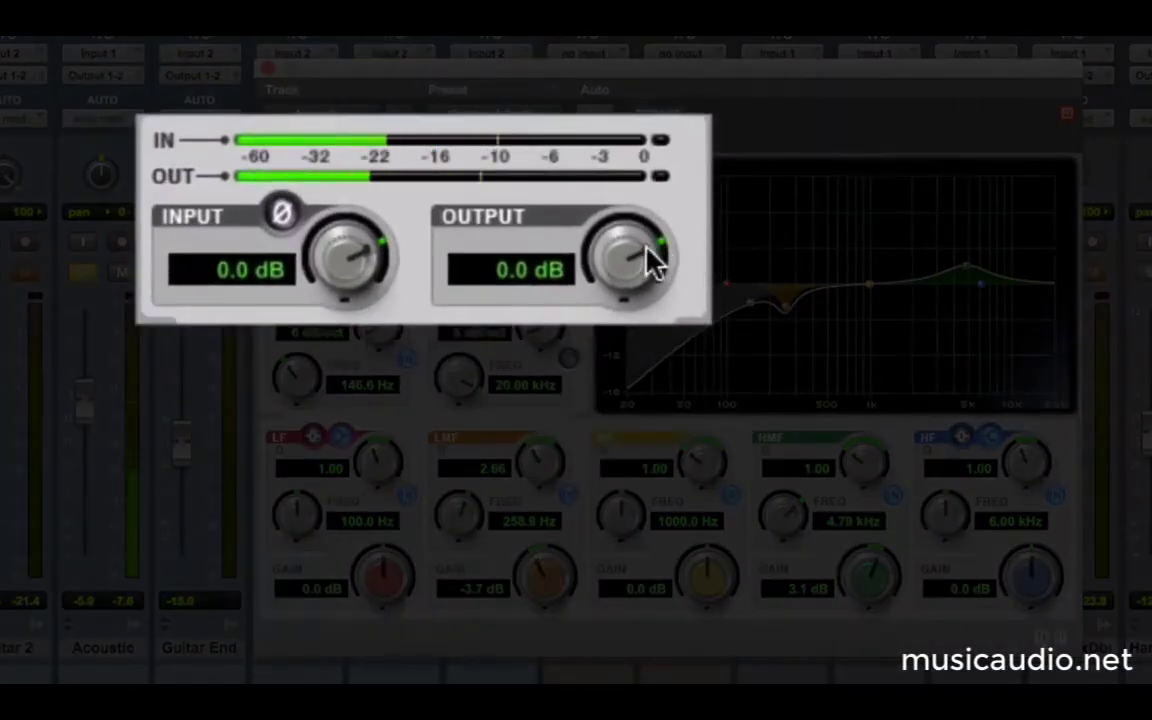
drag(652, 262, 645, 207)
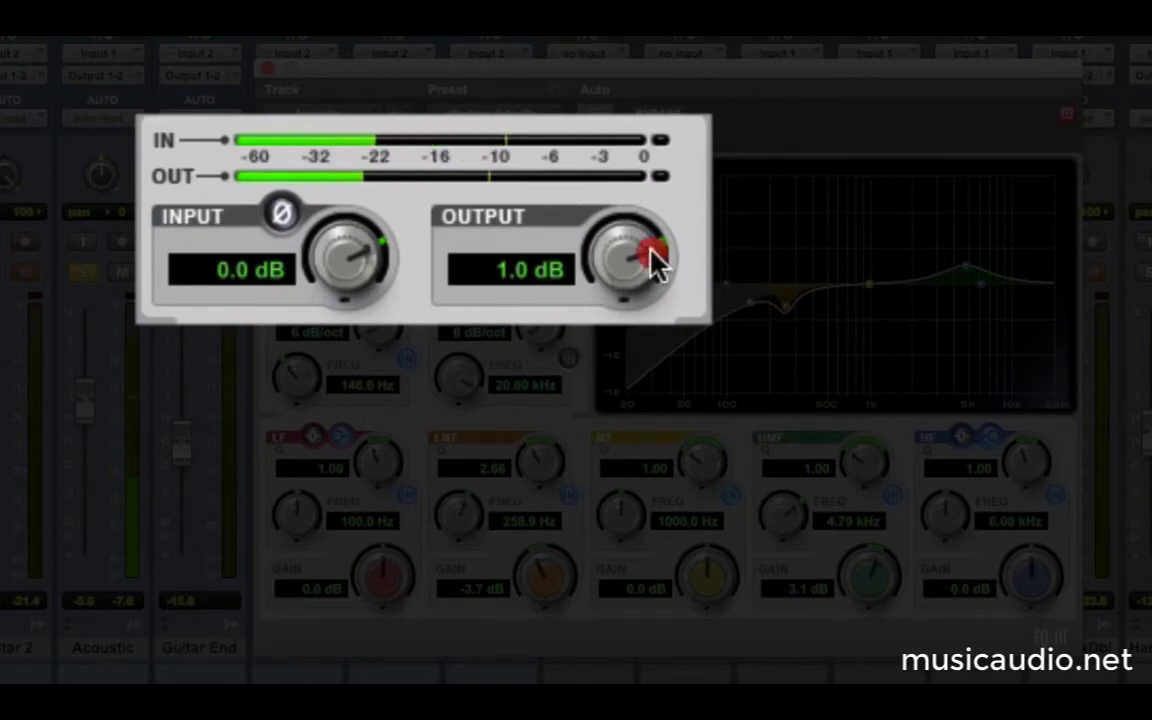
drag(655, 262, 652, 238)
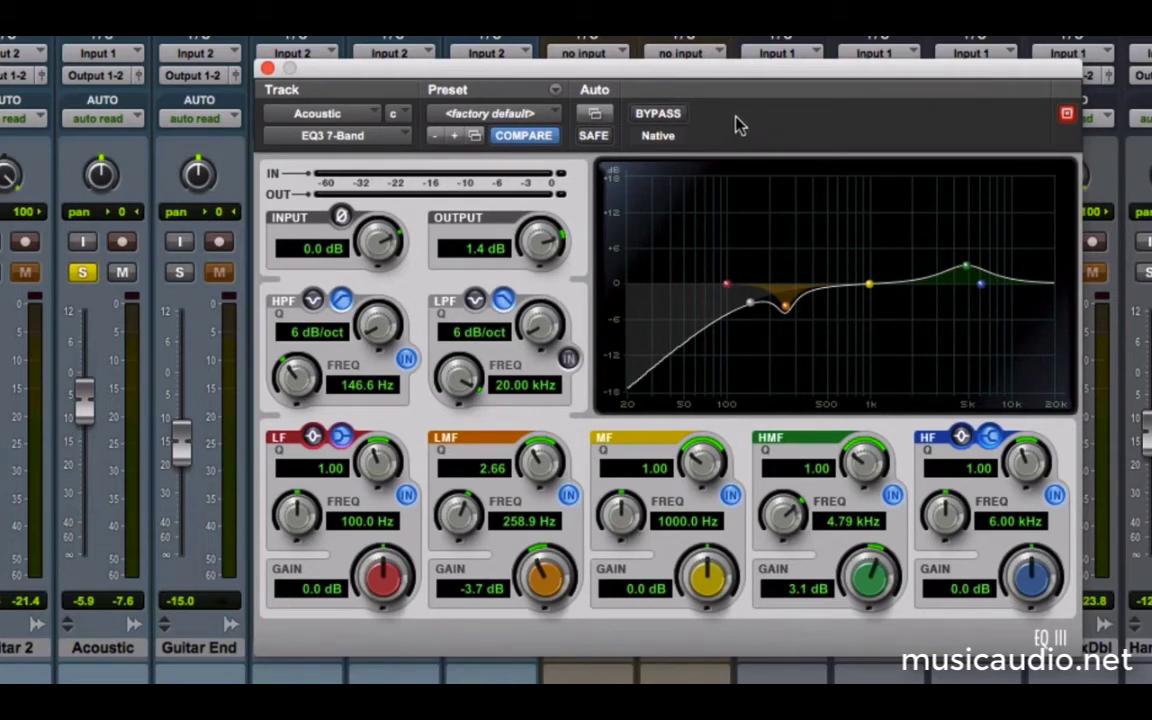
Step: Play the soloed Acoustic track and alternate twice between bypassed and active EQ to compare tone and level
key(space)
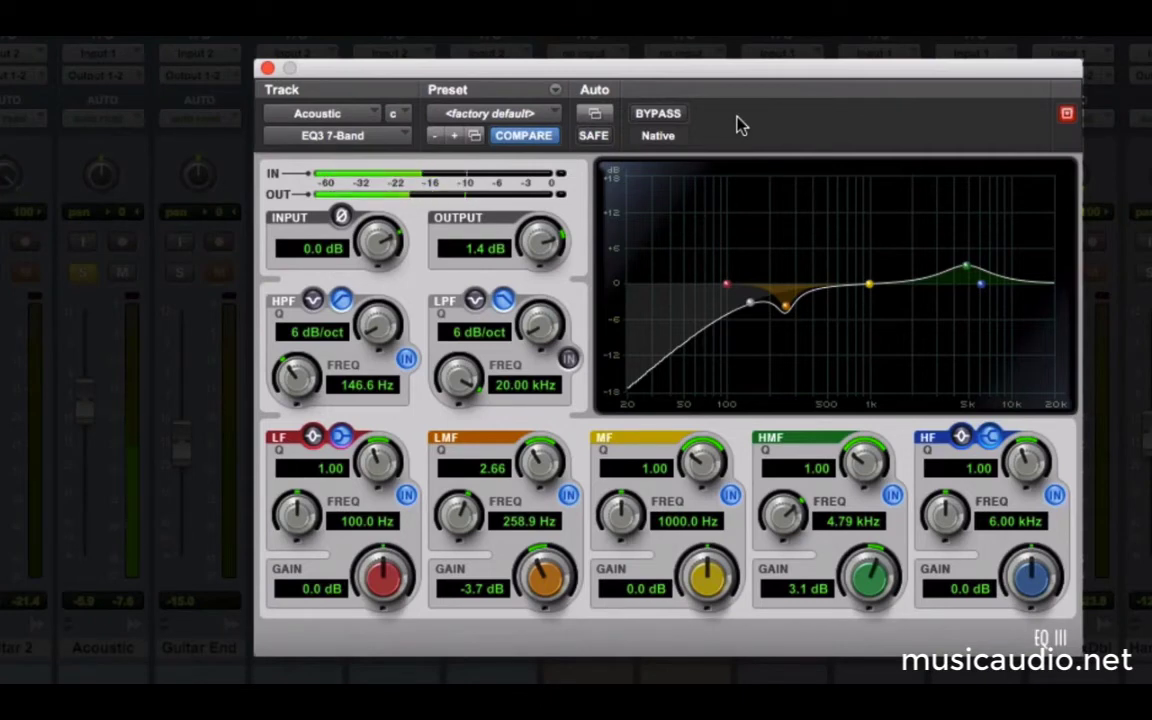
click(674, 114)
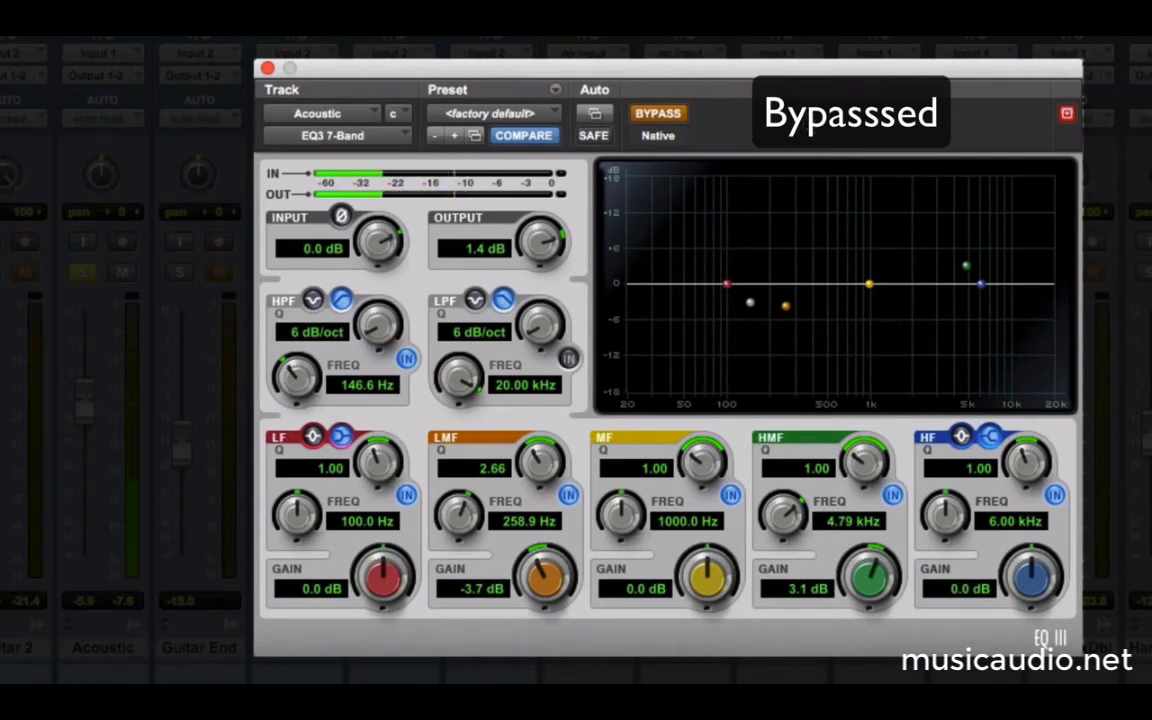
click(677, 115)
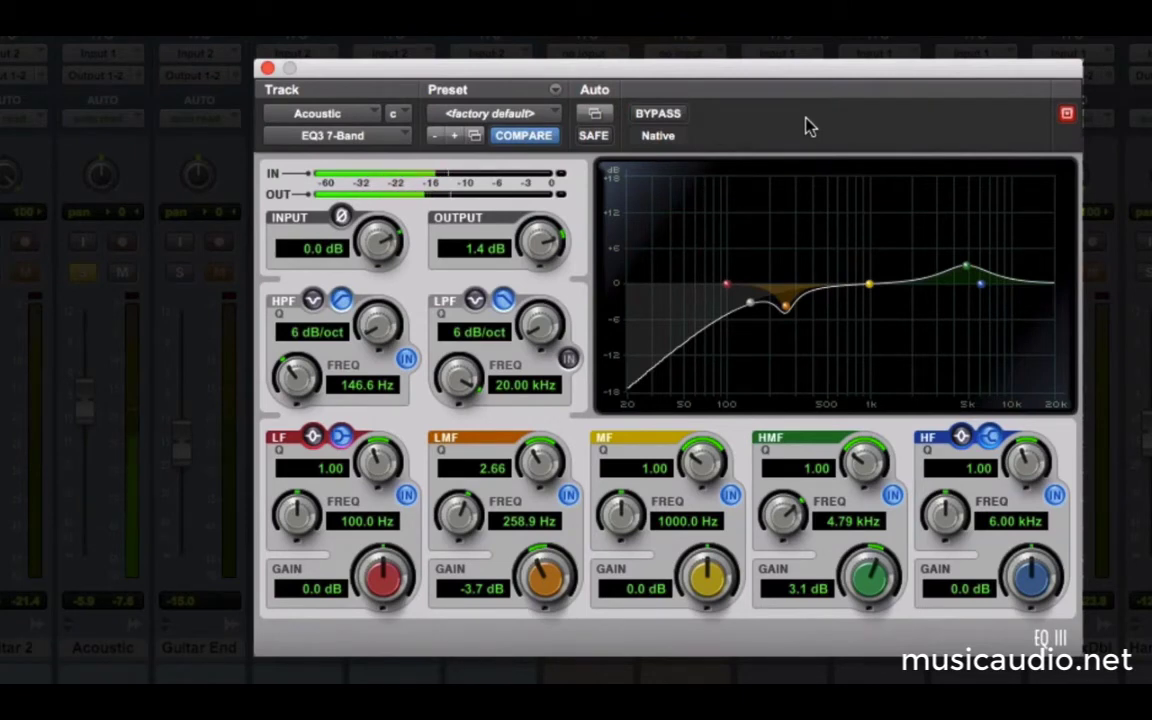
click(668, 115)
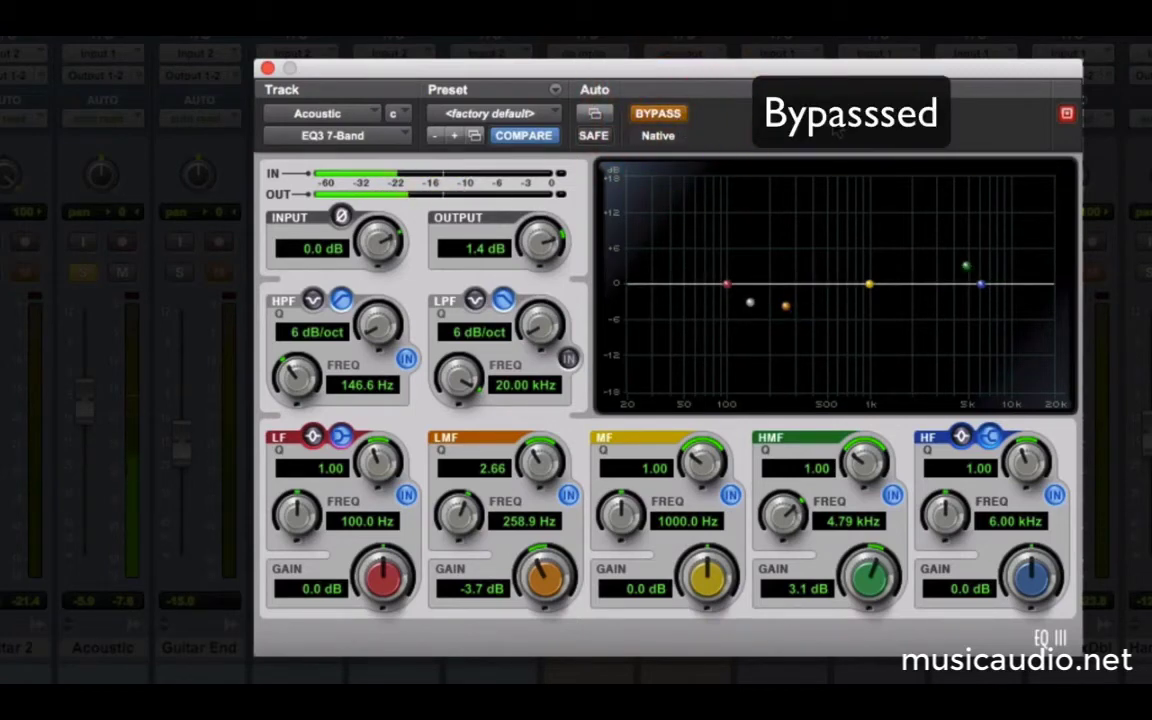
click(676, 118)
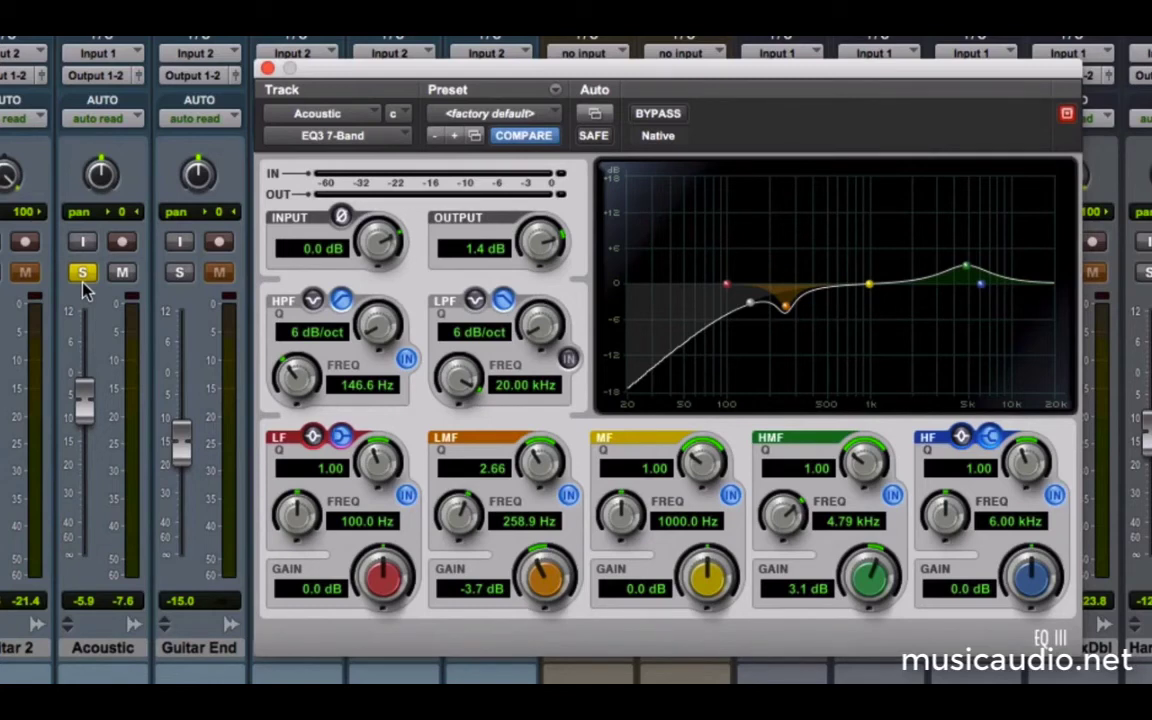
Step: Unsolo the Acoustic track and compare the EQ bypassed and active within the full mix, leaving it active
click(84, 279)
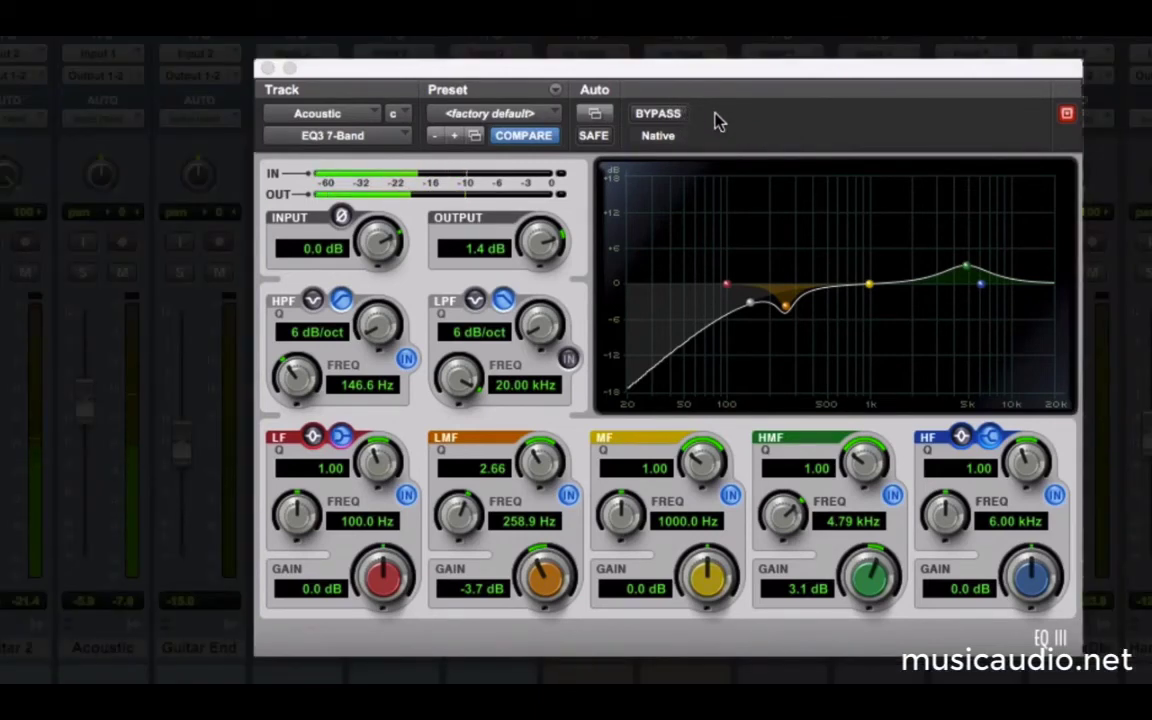
click(660, 114)
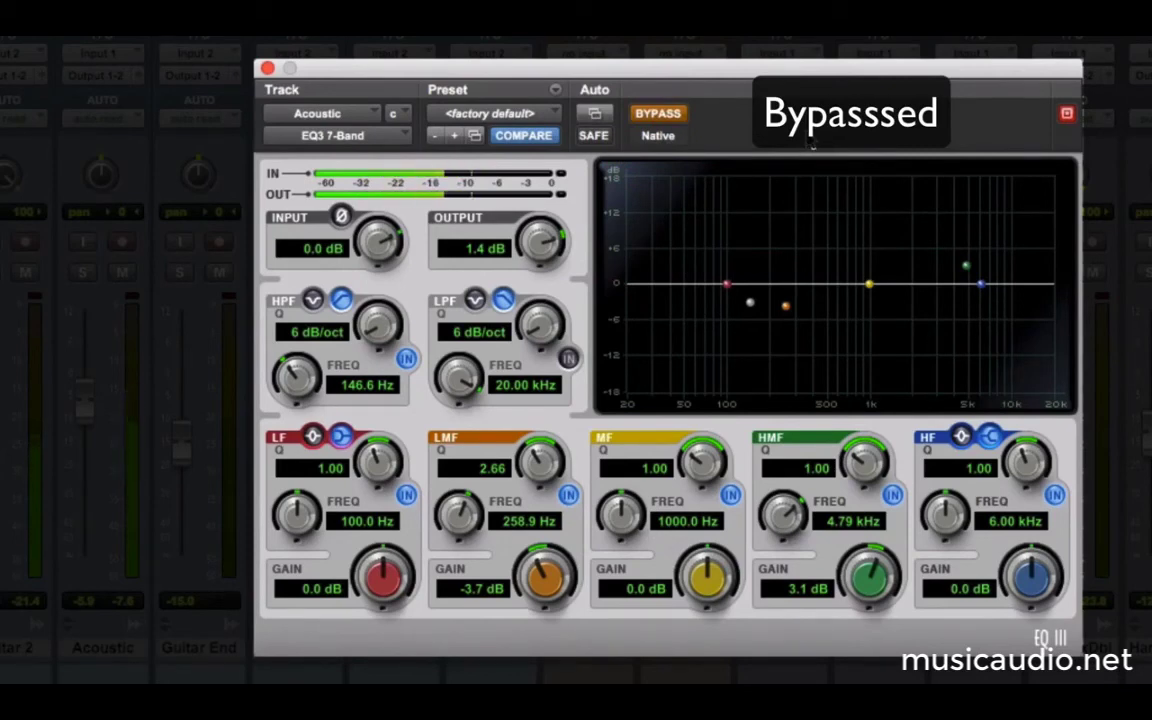
click(663, 116)
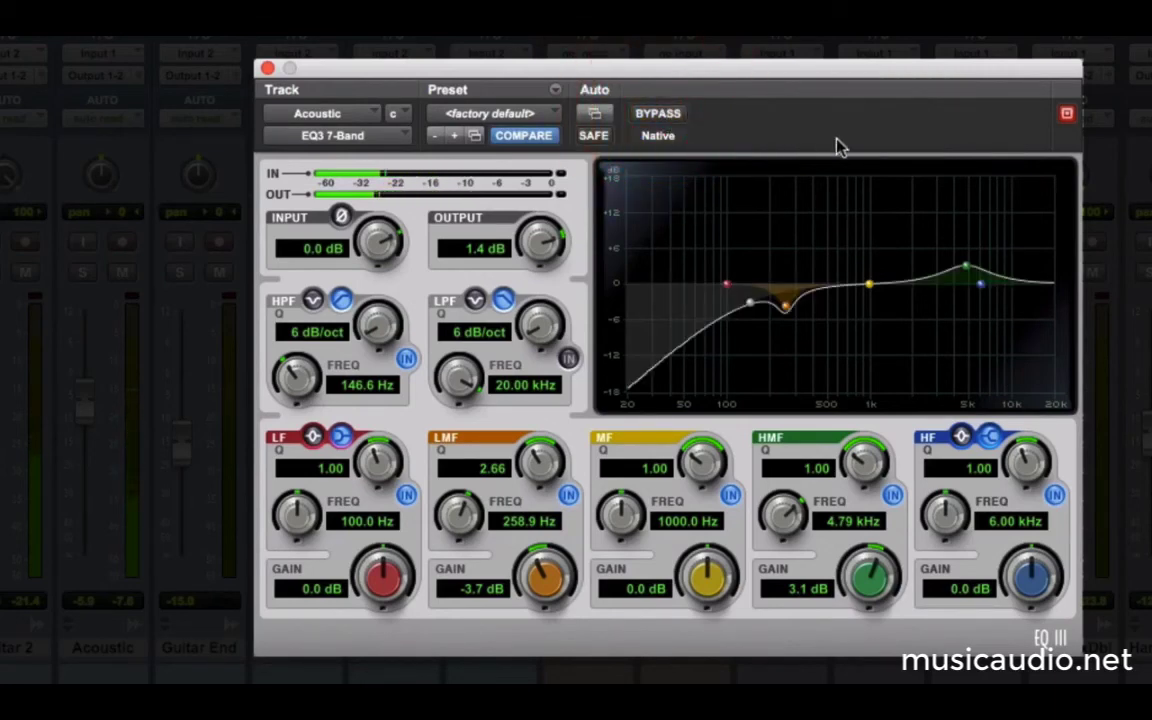